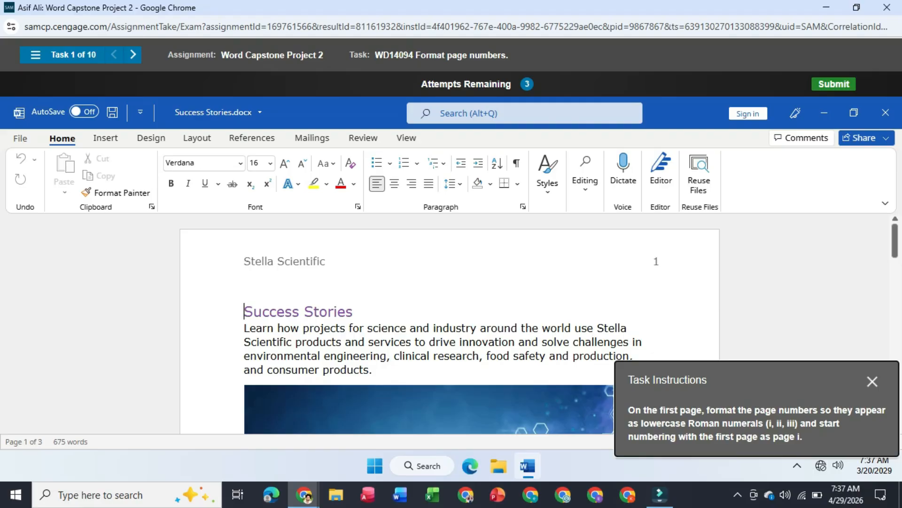
# - Format the first page's header page number as lowercase Roman numerals (i, ii, iii) starting at i, and close the header
pyautogui.click(353, 311)
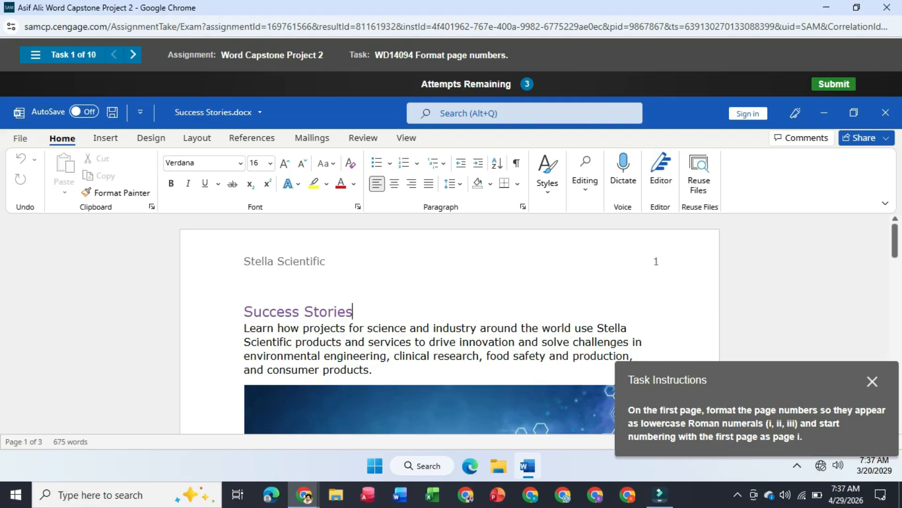
pyautogui.doubleClick(284, 261)
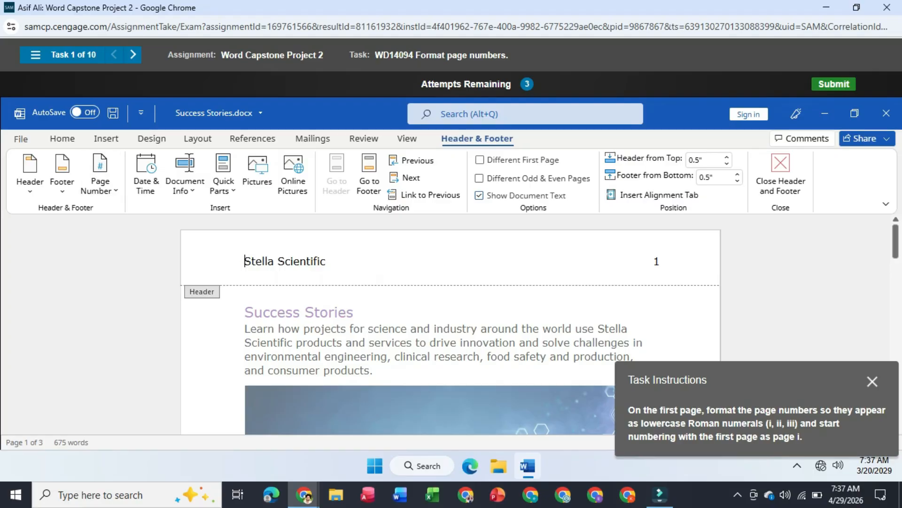
pyautogui.click(651, 261)
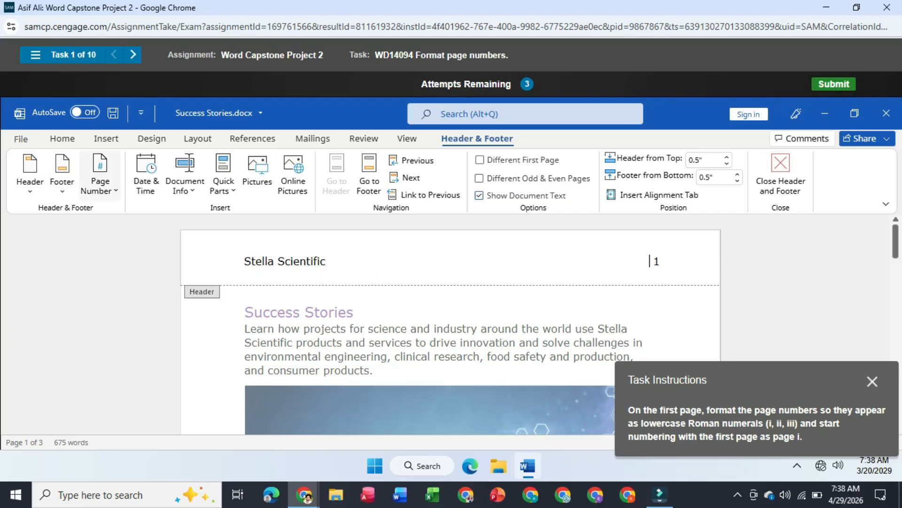
pyautogui.click(99, 181)
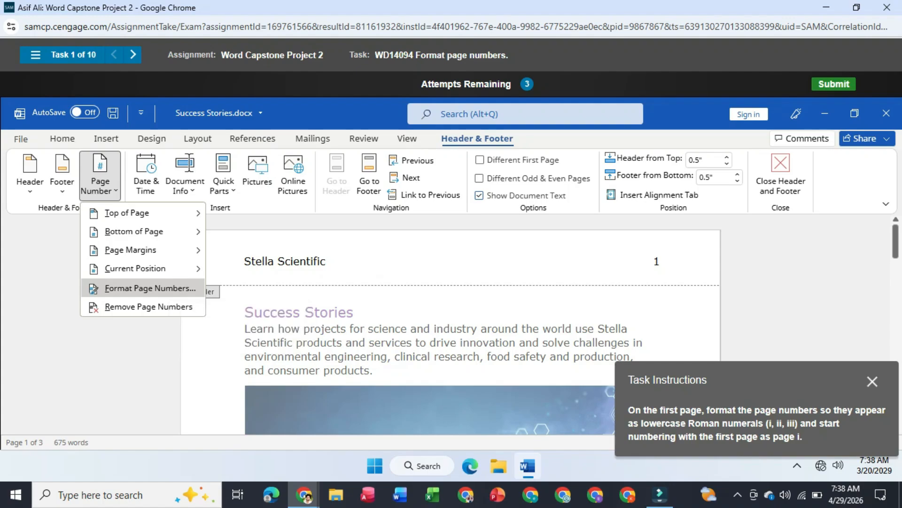
pyautogui.click(150, 287)
pyautogui.click(519, 201)
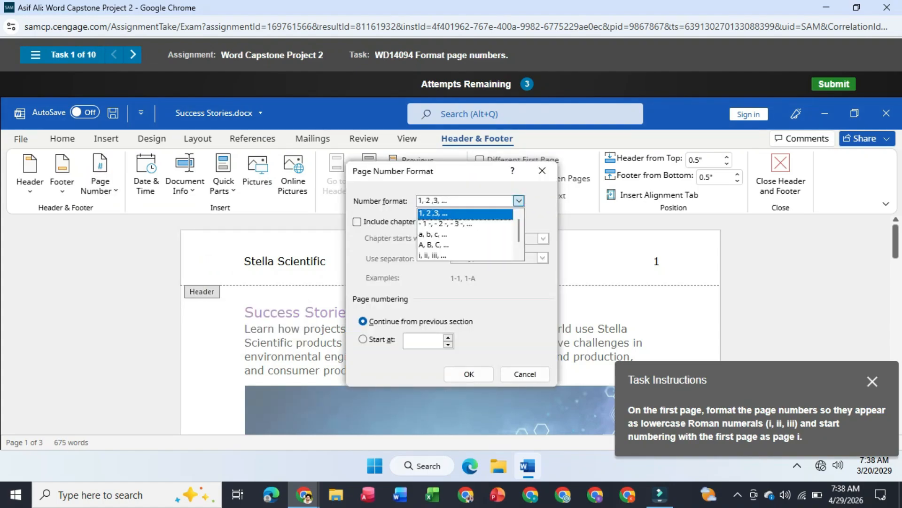
pyautogui.click(433, 253)
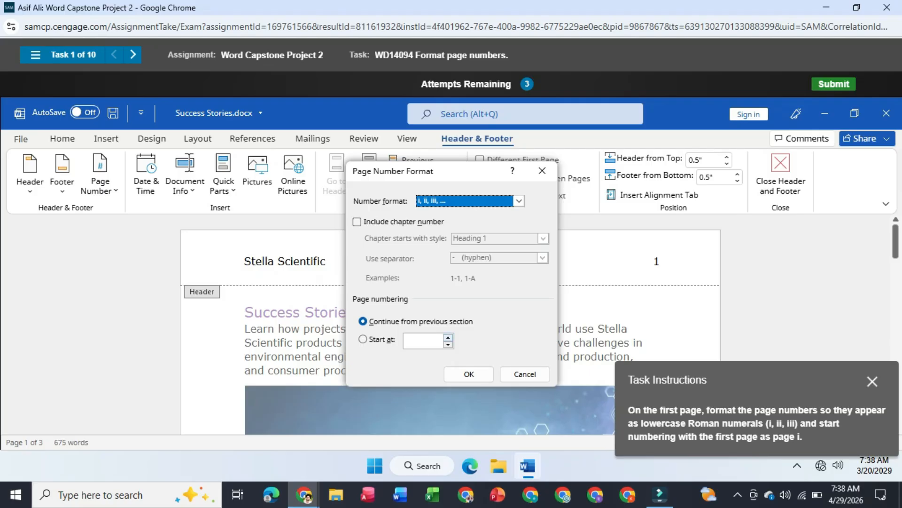
pyautogui.click(449, 337)
pyautogui.click(448, 344)
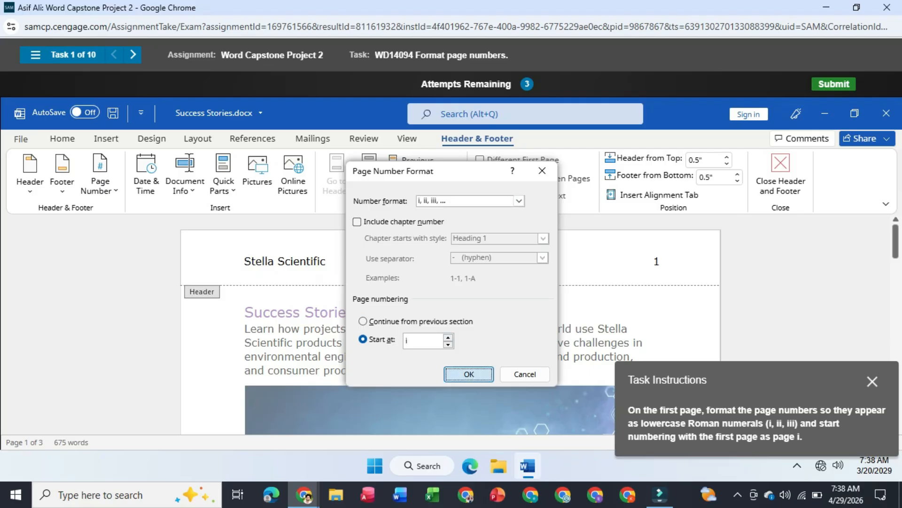
pyautogui.press('Return')
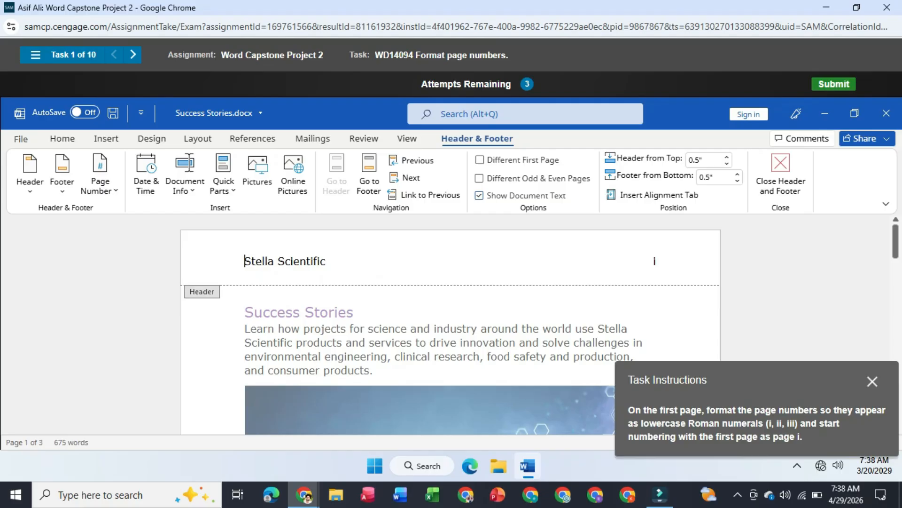
pyautogui.click(781, 175)
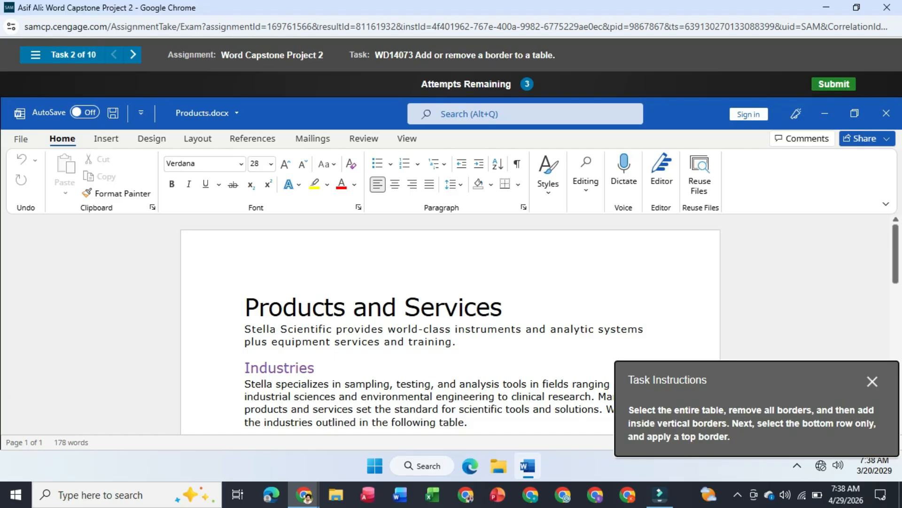
# - Try removing all borders from the entire industries table
pyautogui.scroll(-3, 540, 327)
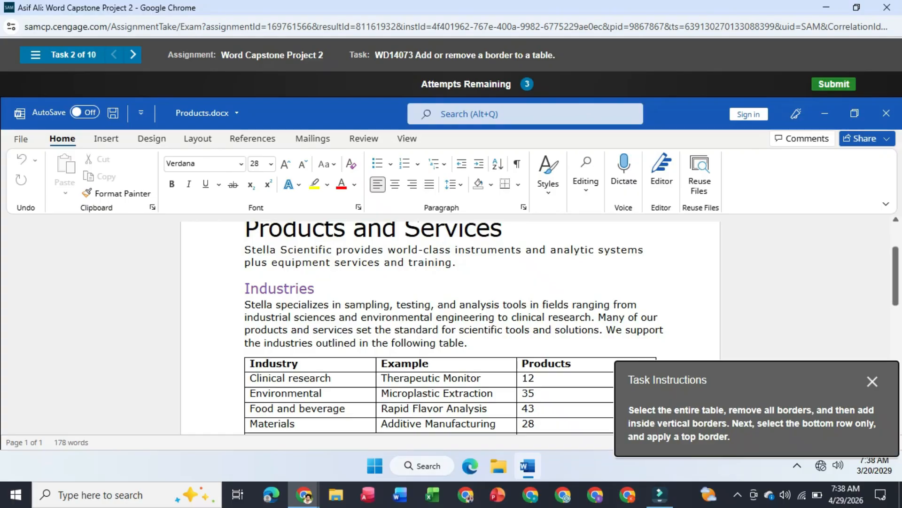
pyautogui.click(250, 363)
pyautogui.click(240, 351)
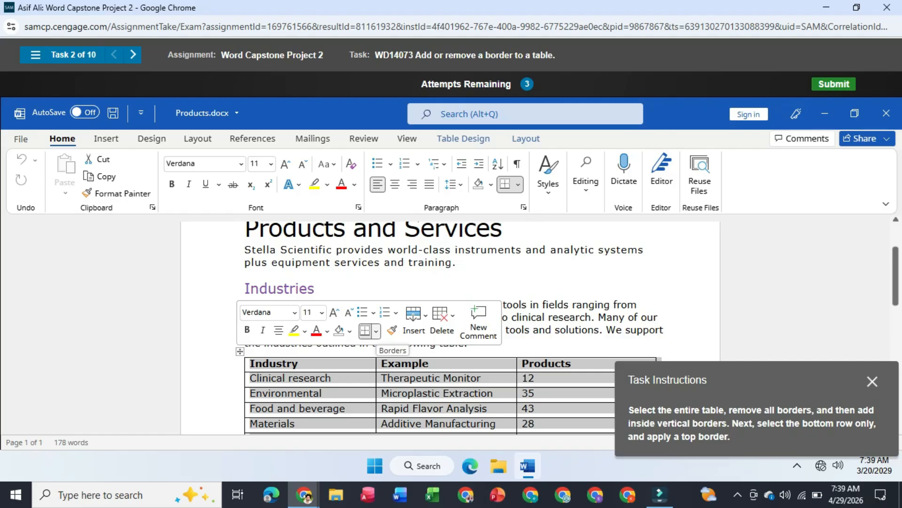
pyautogui.click(376, 330)
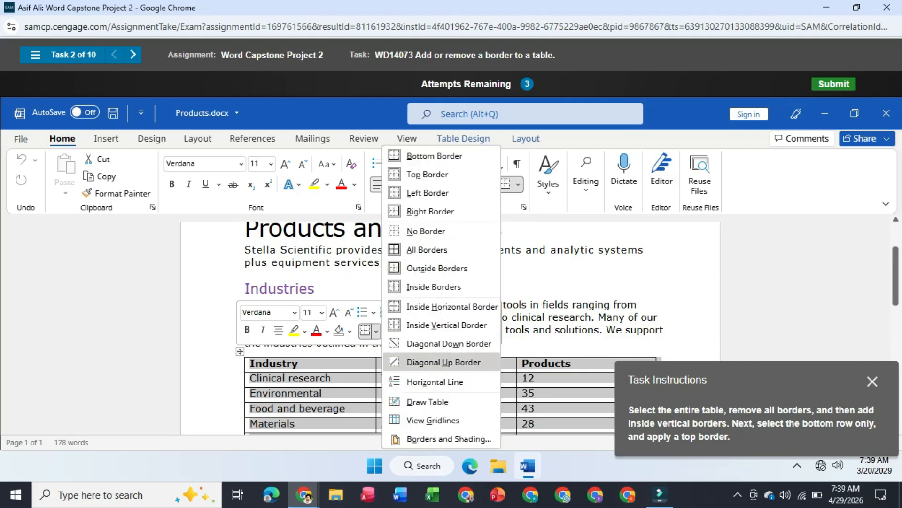
pyautogui.click(425, 231)
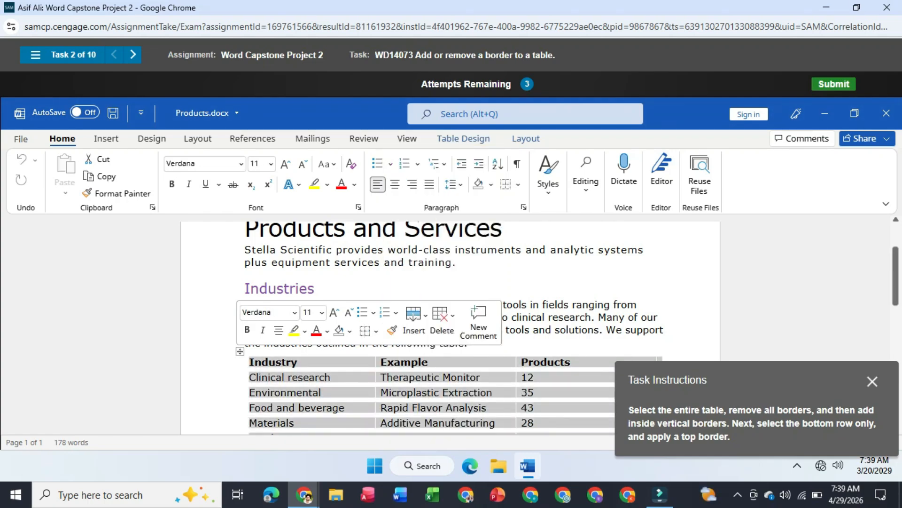
# - Try applying a top border to the table's Total row, and restart the border task
pyautogui.scroll(-2, 450, 327)
pyautogui.click(248, 406)
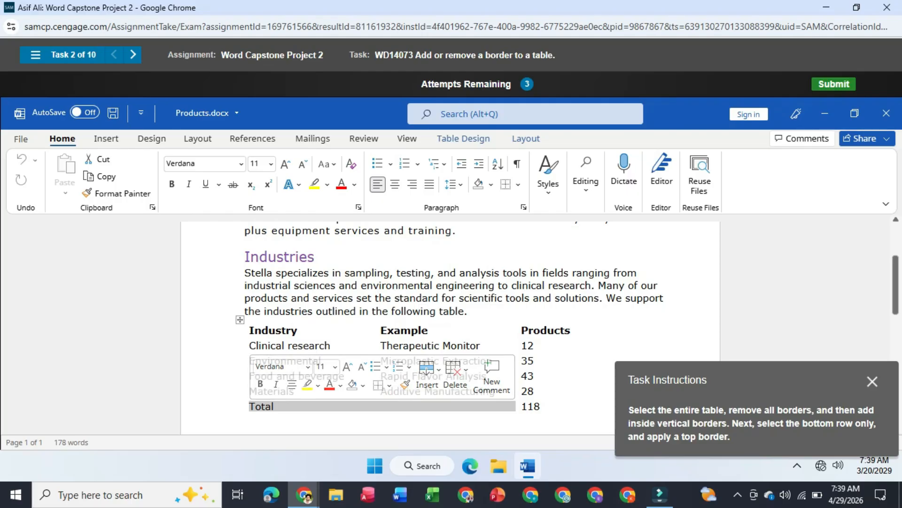
pyautogui.click(236, 407)
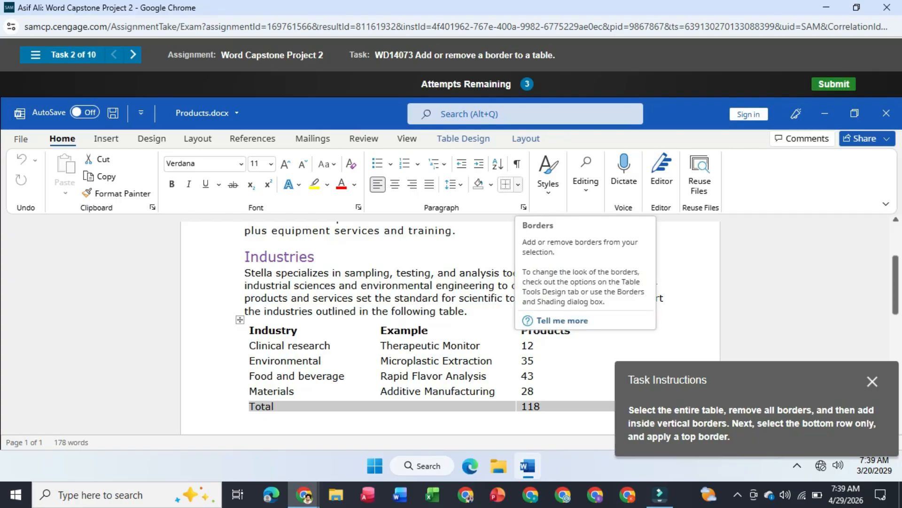
pyautogui.click(518, 185)
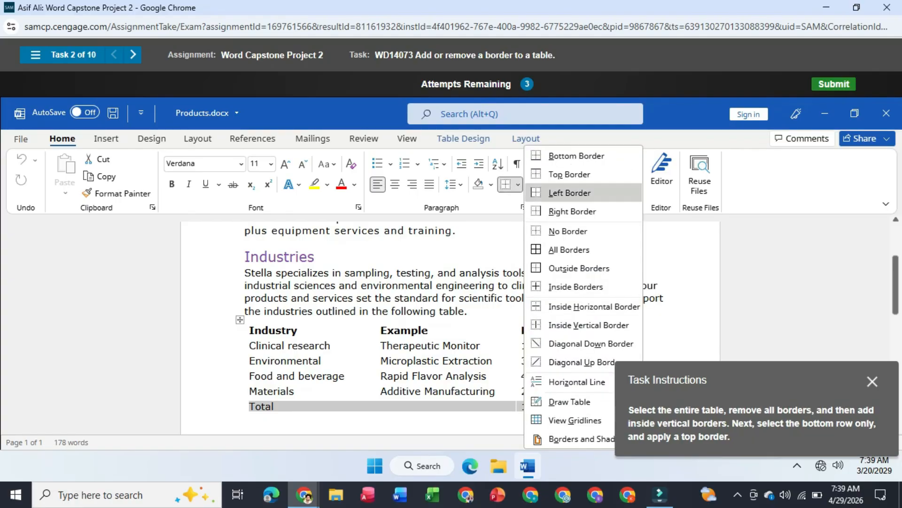
pyautogui.click(570, 174)
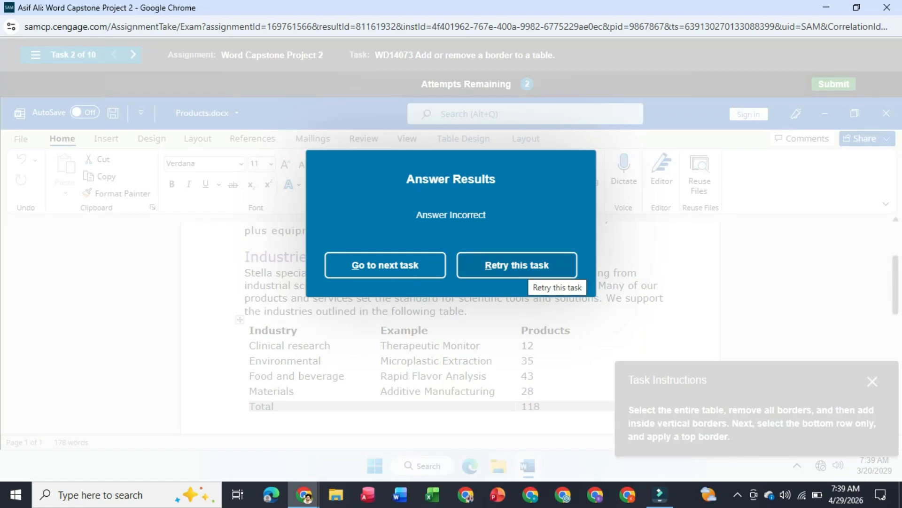
pyautogui.click(527, 276)
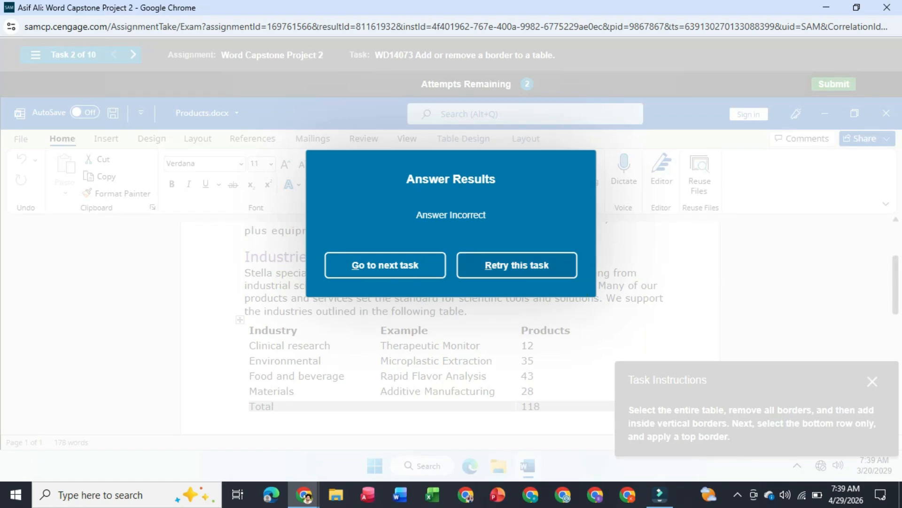
# - Remove all borders from the entire industries table and add inside vertical borders
pyautogui.scroll(-3, 450, 329)
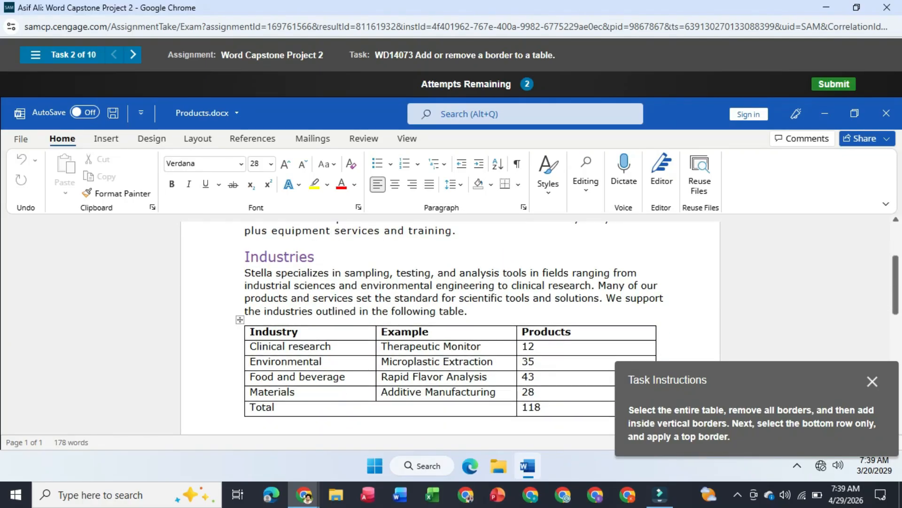
pyautogui.click(240, 319)
pyautogui.click(376, 299)
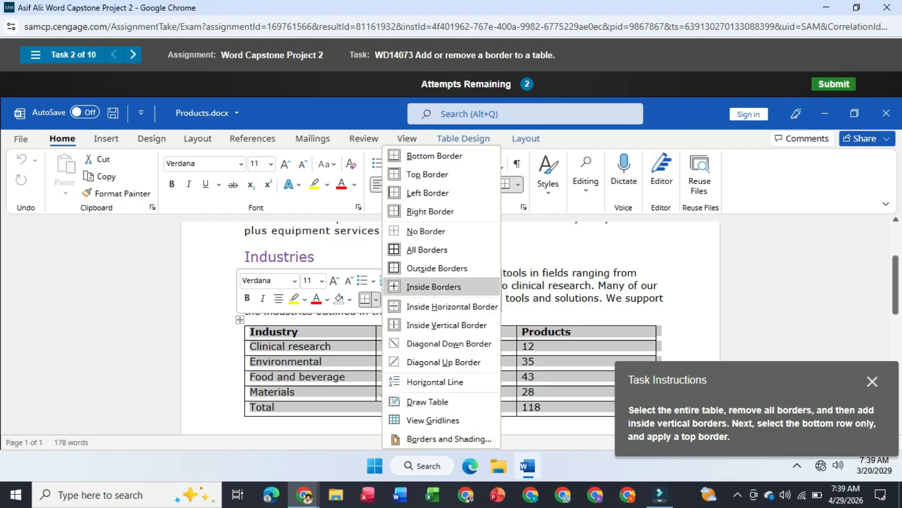
pyautogui.click(426, 230)
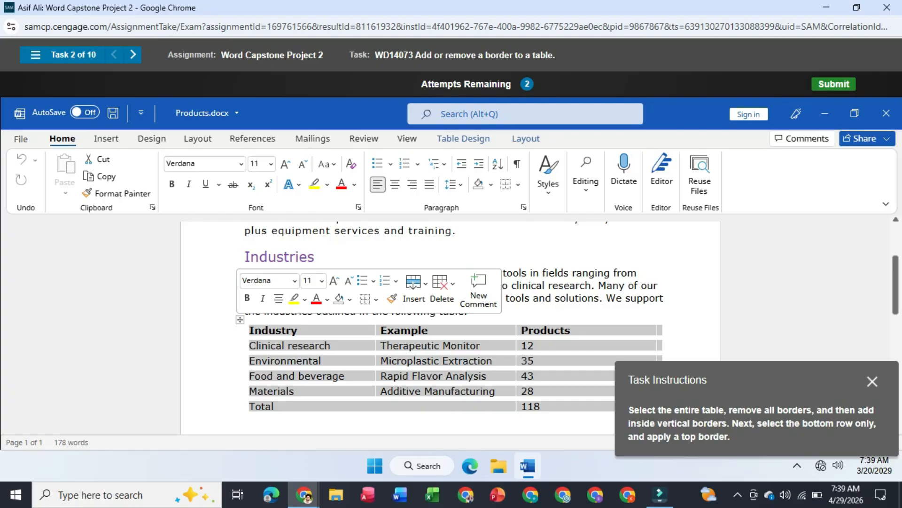
pyautogui.click(376, 299)
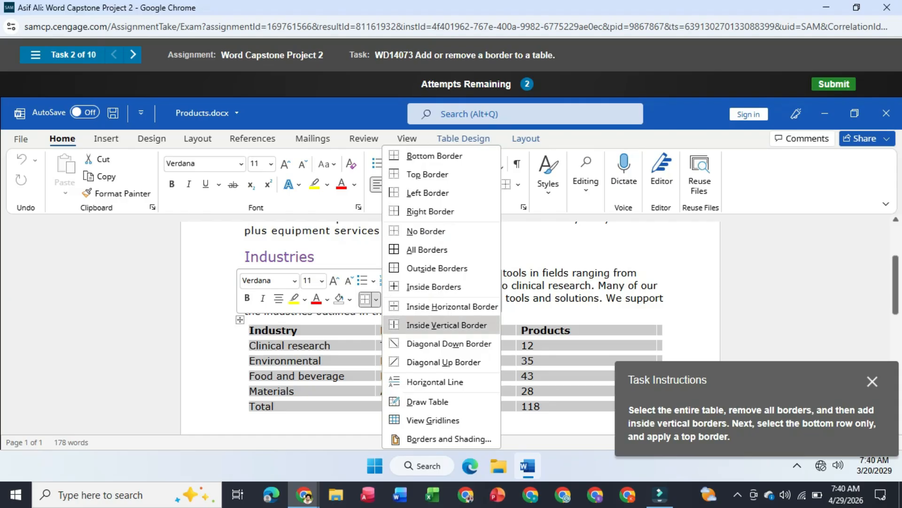
pyautogui.click(446, 325)
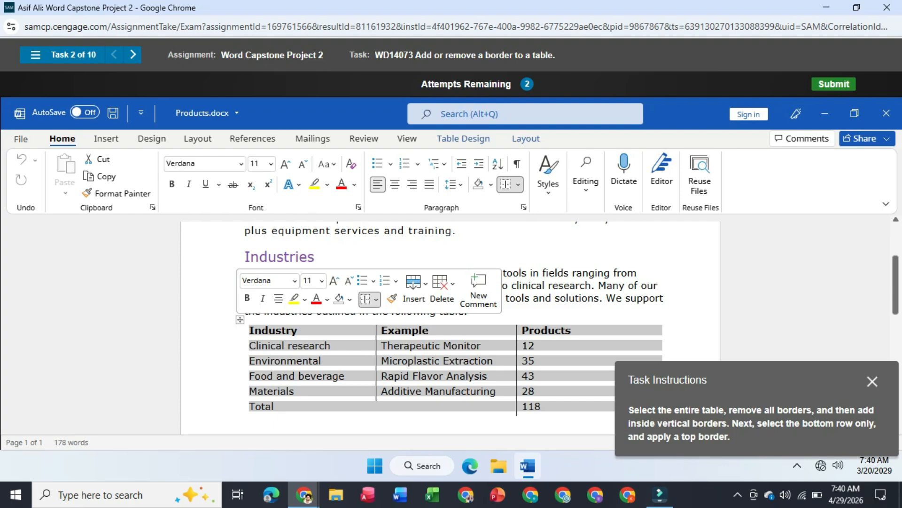
# - Apply a top border to only the Total row at the bottom of the industries table
pyautogui.click(237, 406)
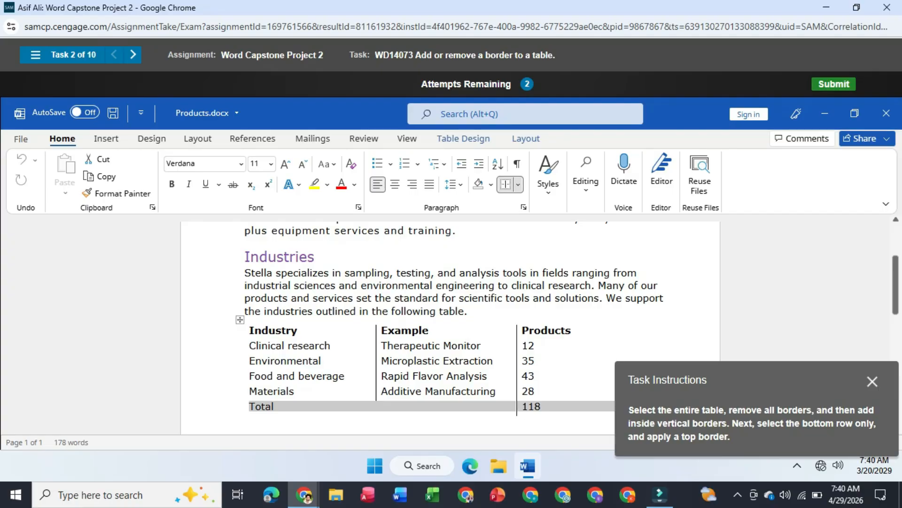
pyautogui.click(517, 184)
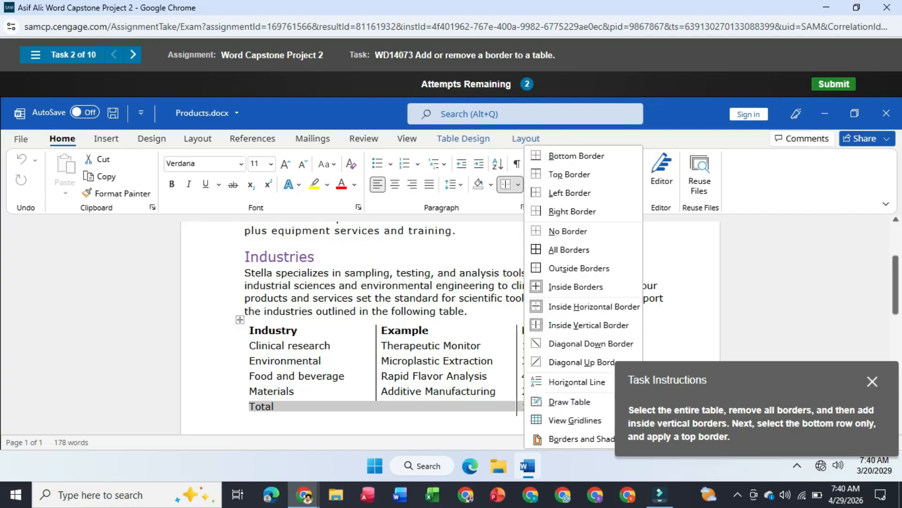
pyautogui.click(569, 175)
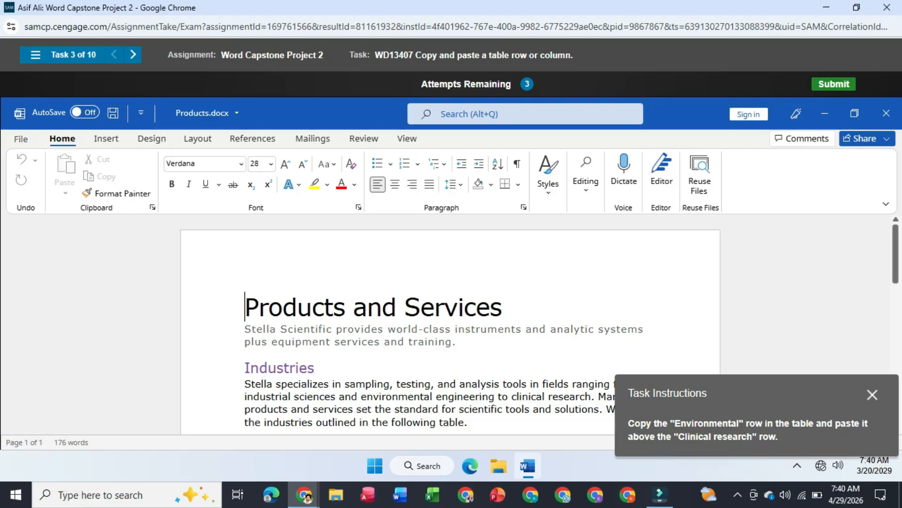
# - Try to copy the "Environmental" row above the "Clinical research" row in the industries table, and restart the task
pyautogui.scroll(-3, 450, 329)
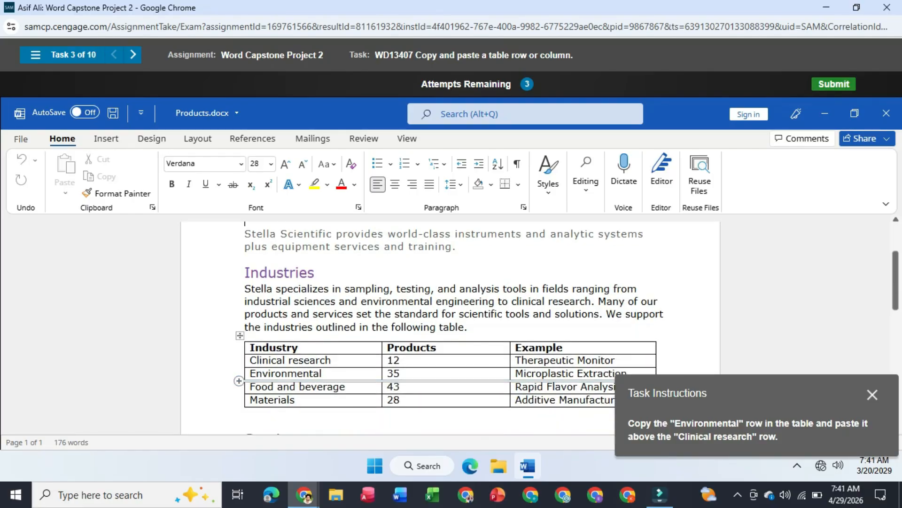
pyautogui.click(224, 375)
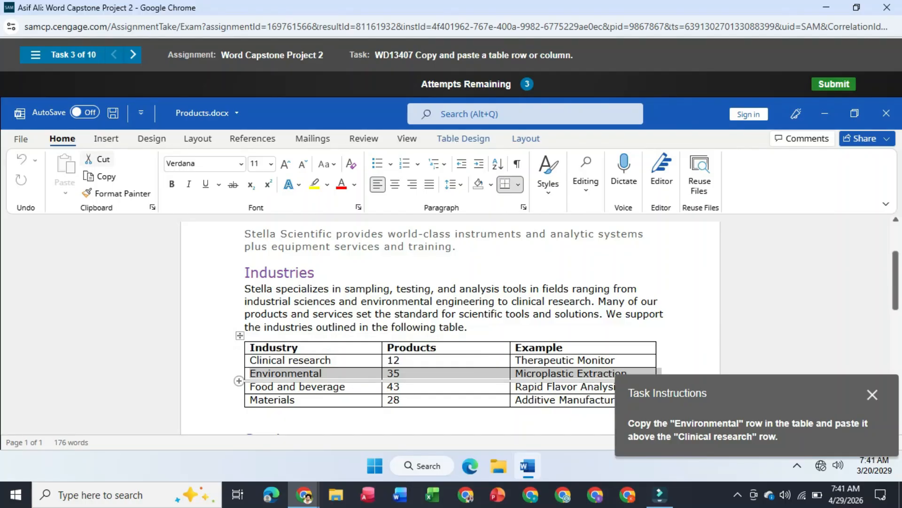
pyautogui.click(101, 176)
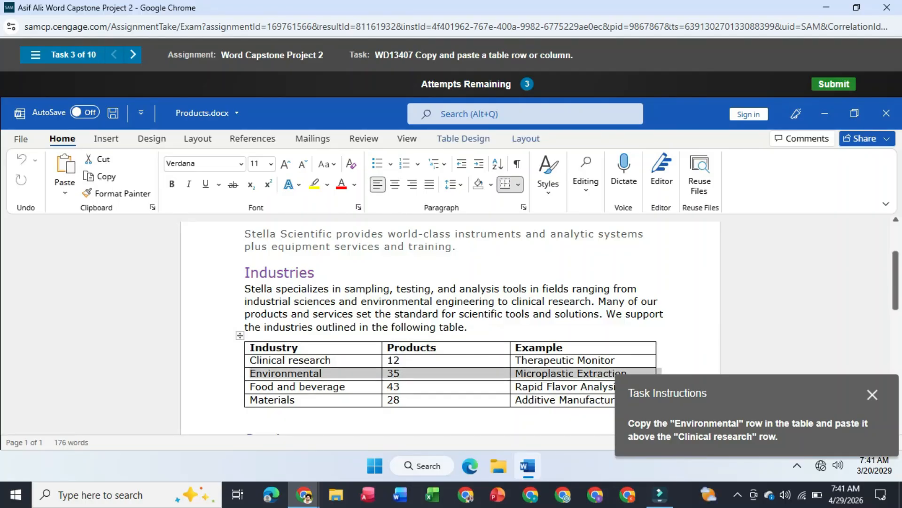
pyautogui.moveTo(233, 359); pyautogui.dragTo(233, 351)
pyautogui.click(233, 351)
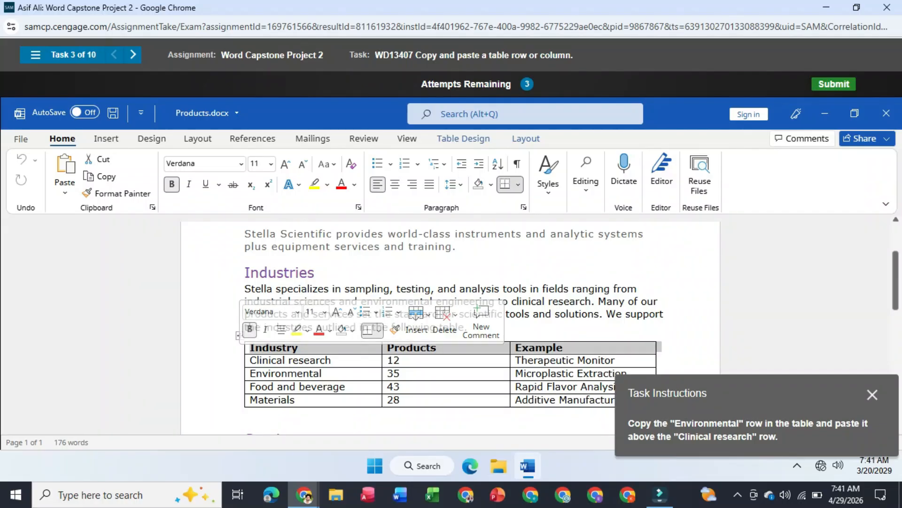
pyautogui.click(228, 359)
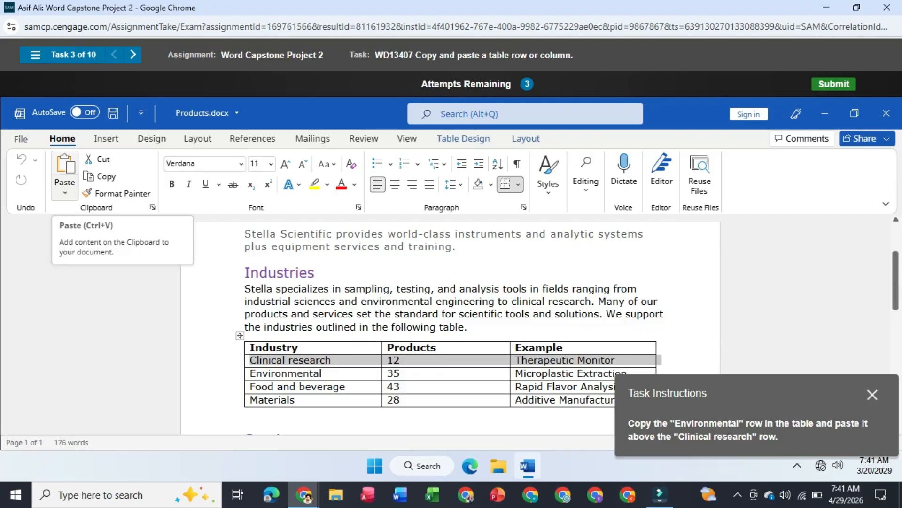
pyautogui.click(65, 191)
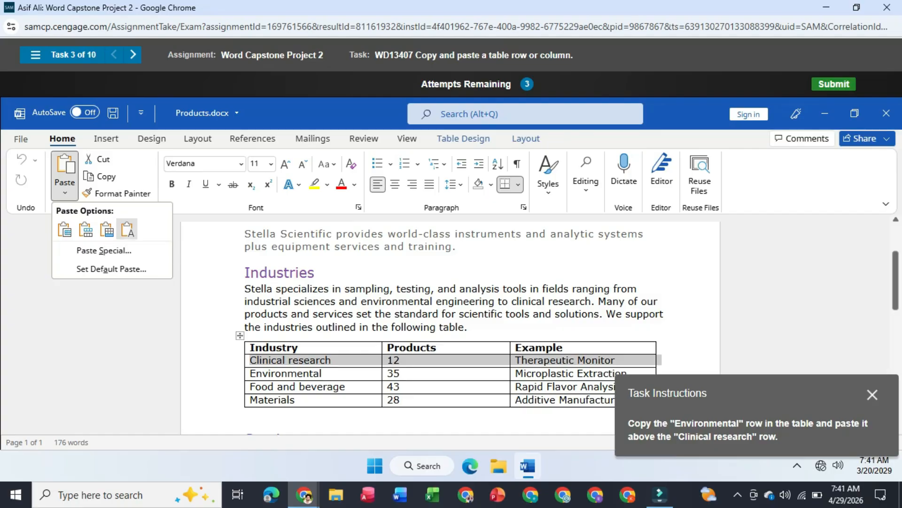
pyautogui.click(250, 347)
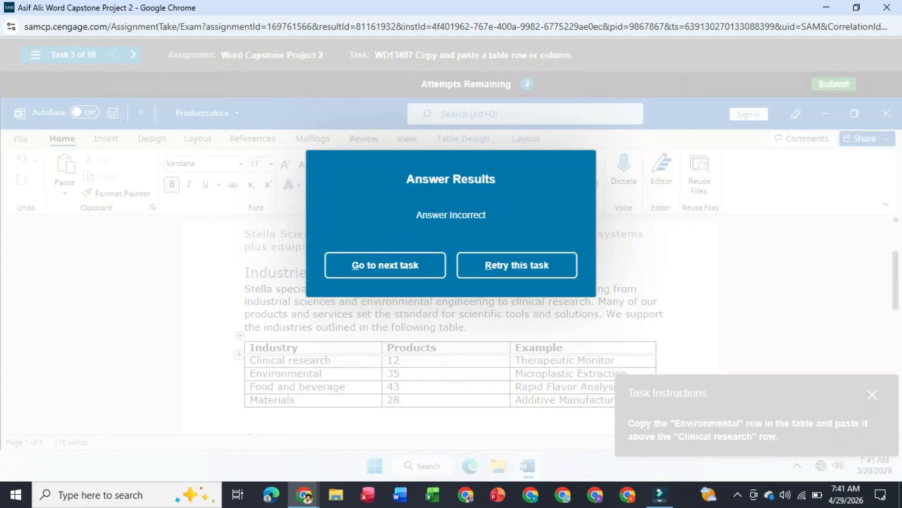
pyautogui.click(517, 264)
# - Copy the "Environmental" row in the industries table and paste it above the "Clinical research" row
pyautogui.scroll(-3, 451, 324)
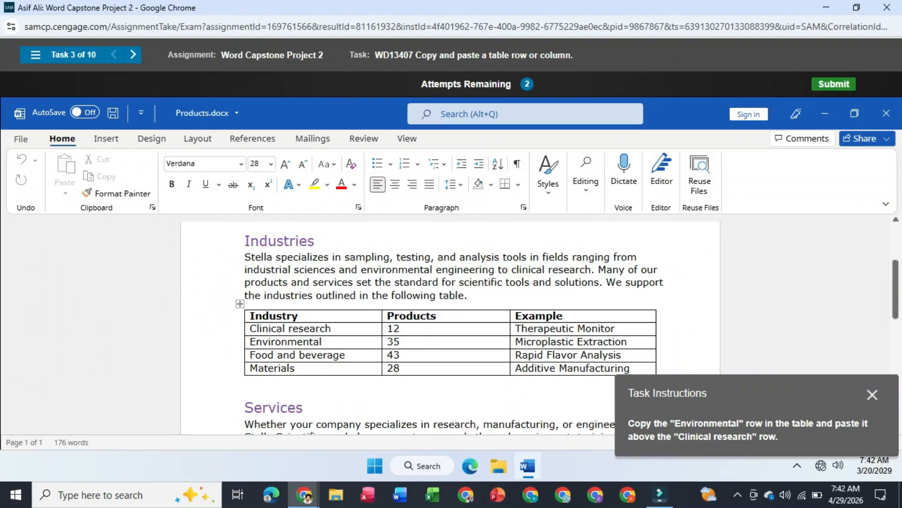
pyautogui.click(228, 343)
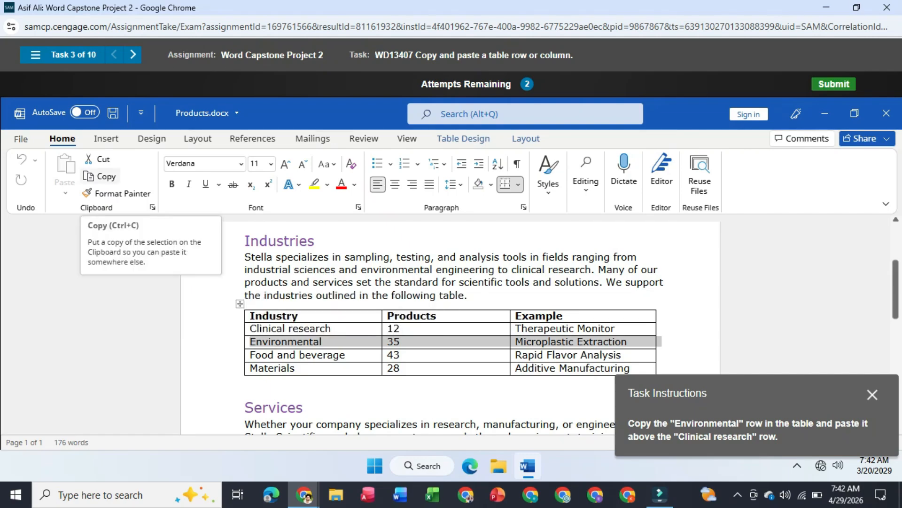
pyautogui.click(100, 176)
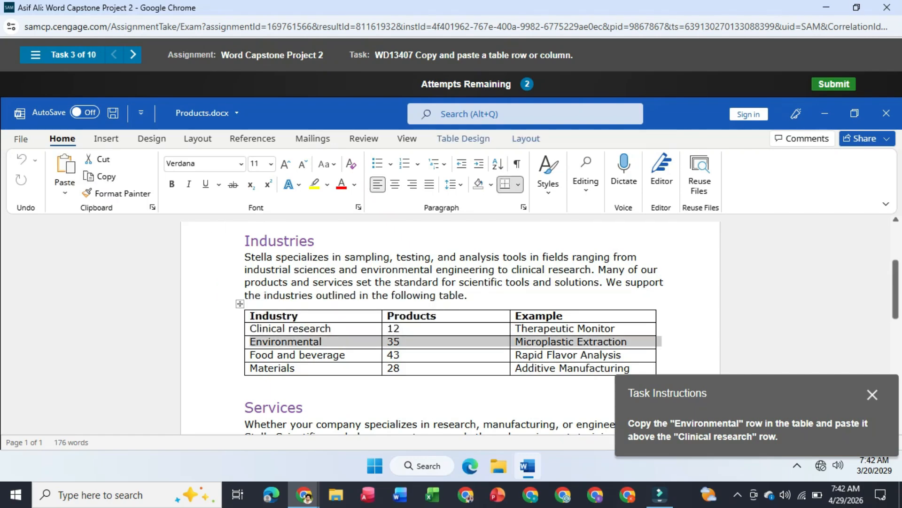
pyautogui.click(251, 329)
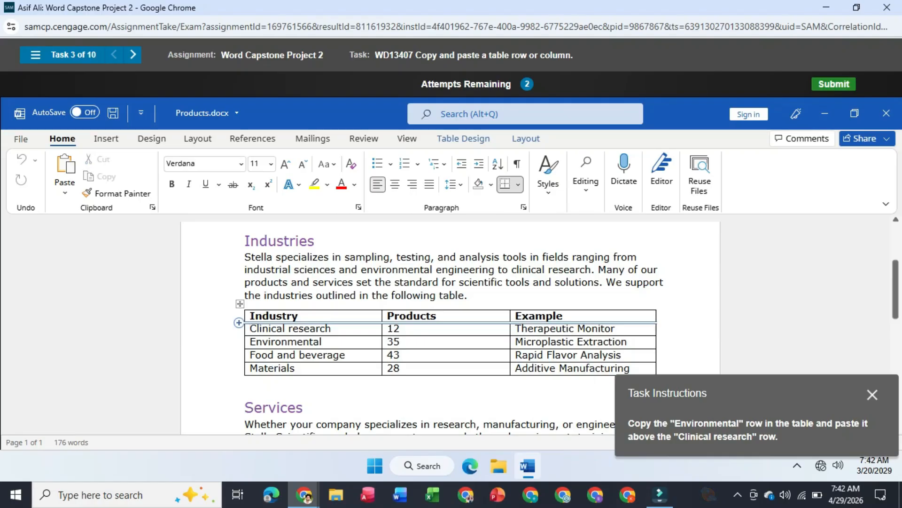
pyautogui.click(233, 329)
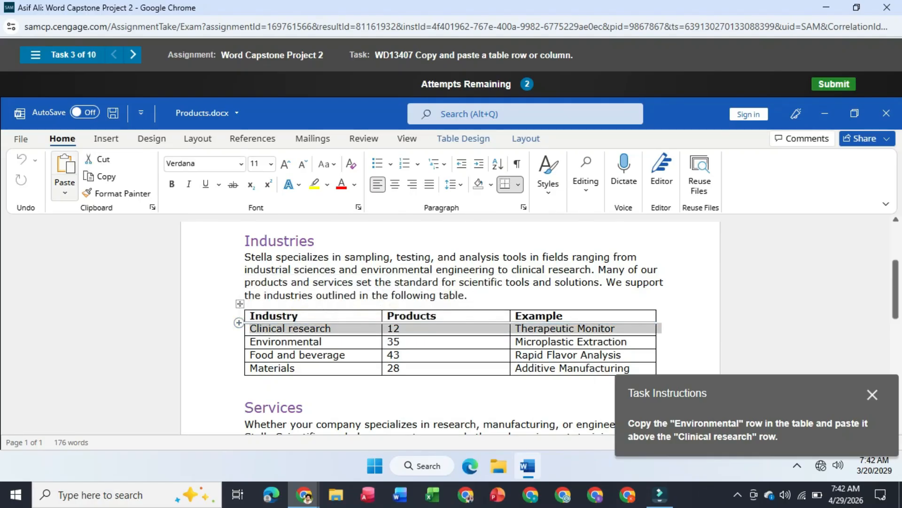
pyautogui.click(65, 174)
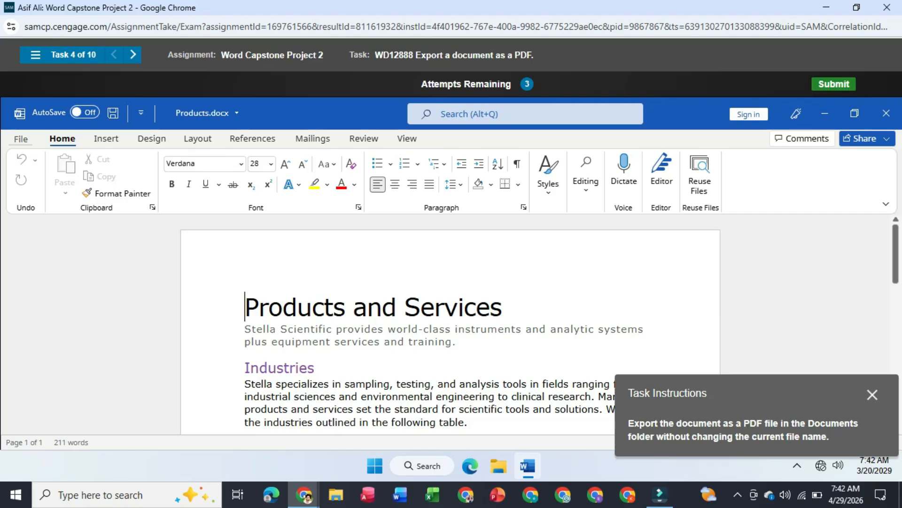
pyautogui.click(152, 139)
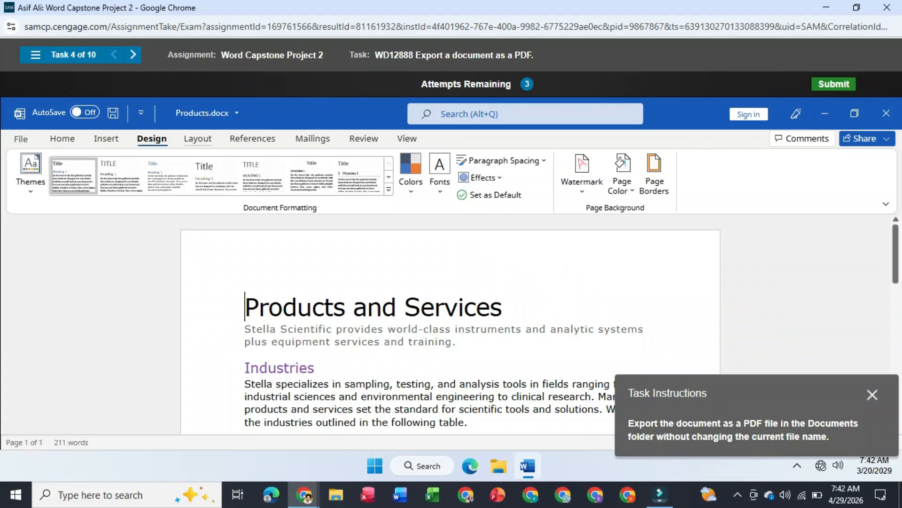
pyautogui.click(198, 138)
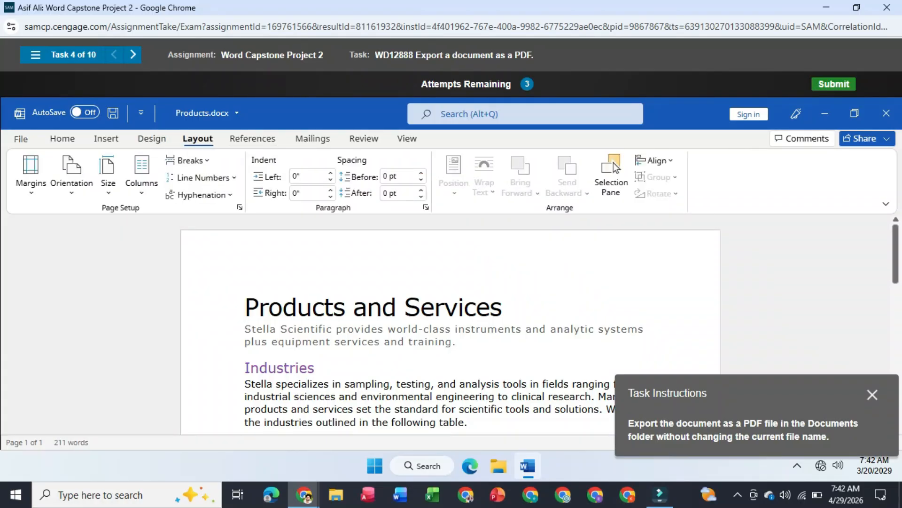
pyautogui.click(253, 138)
pyautogui.click(313, 138)
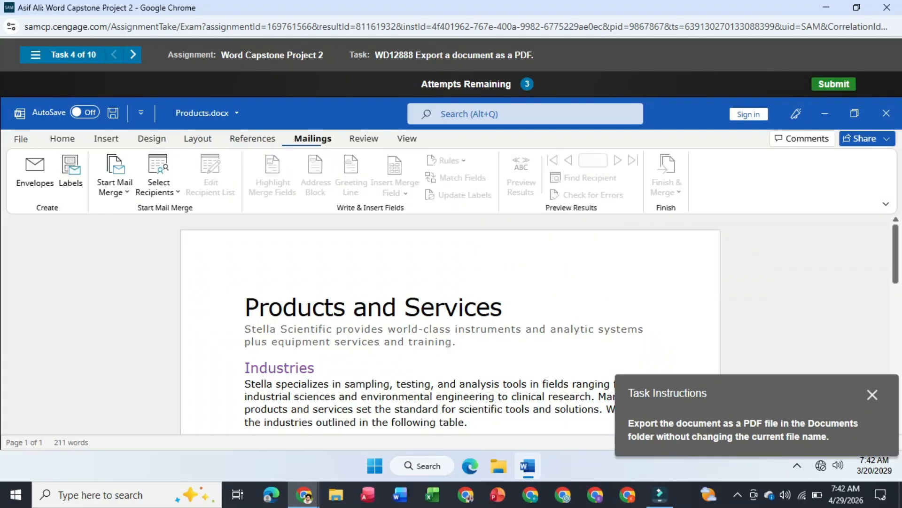
pyautogui.click(364, 139)
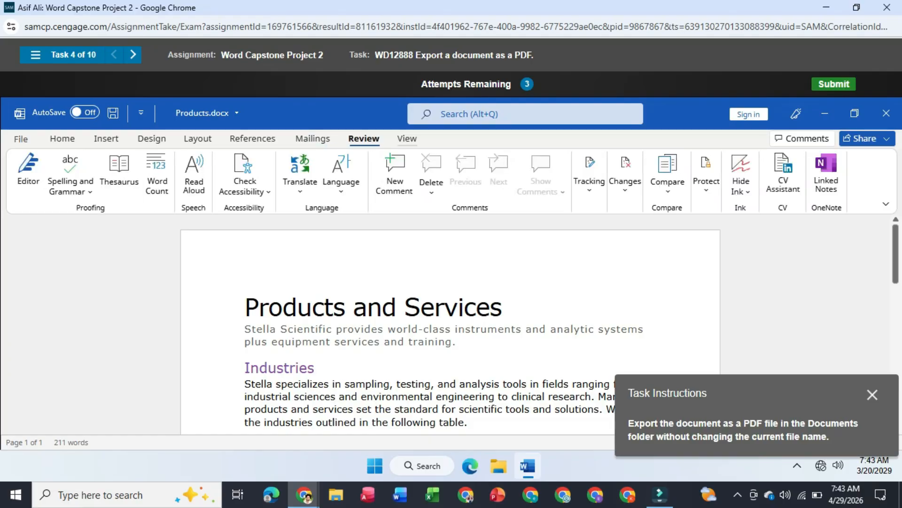
pyautogui.click(407, 138)
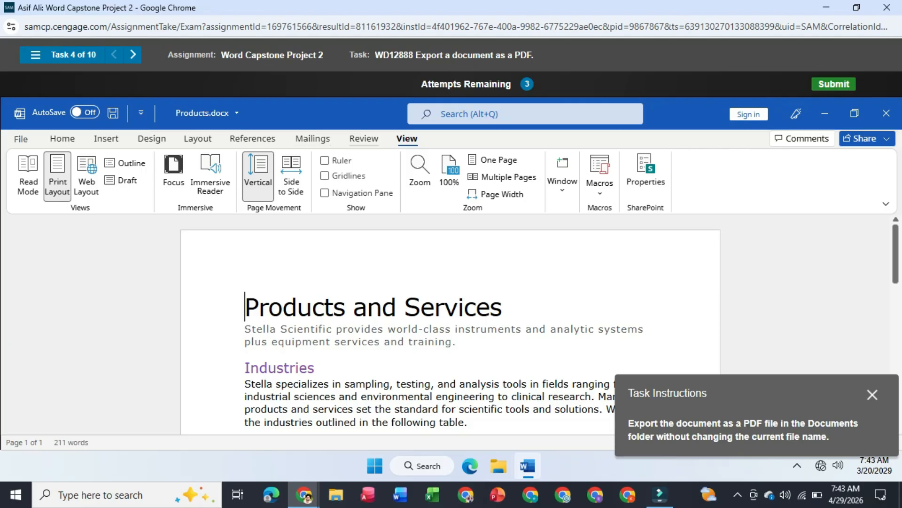
pyautogui.click(364, 139)
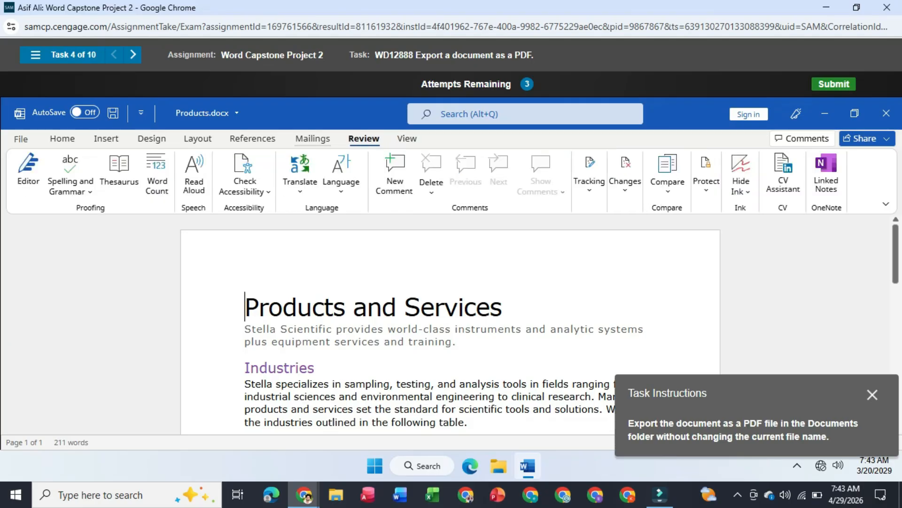
pyautogui.click(313, 139)
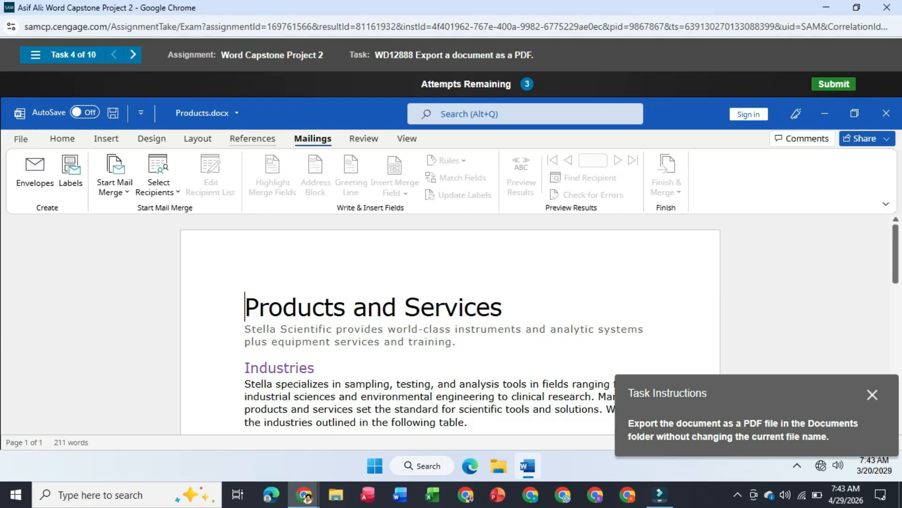
pyautogui.click(252, 138)
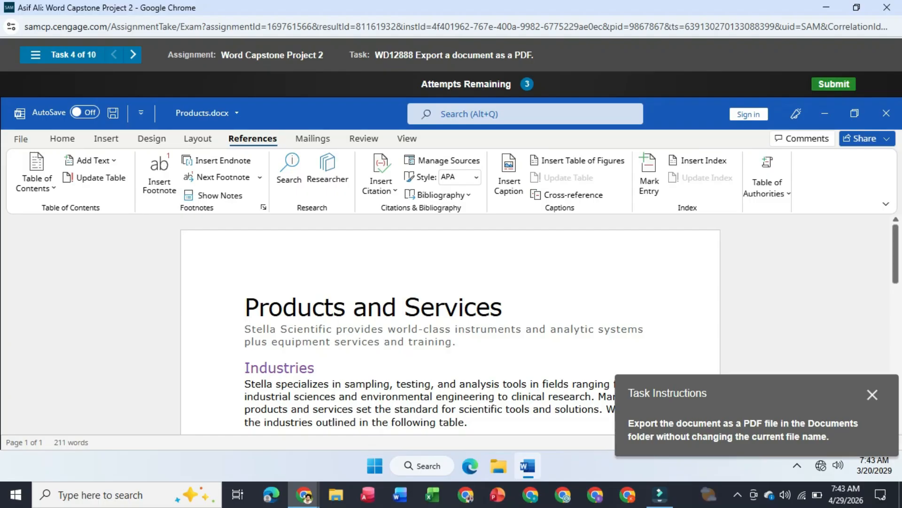
pyautogui.click(197, 138)
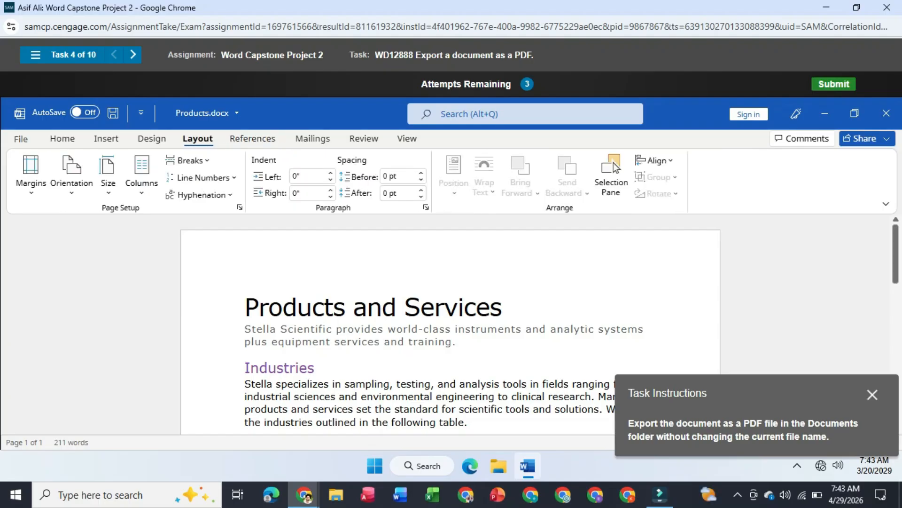
pyautogui.click(151, 138)
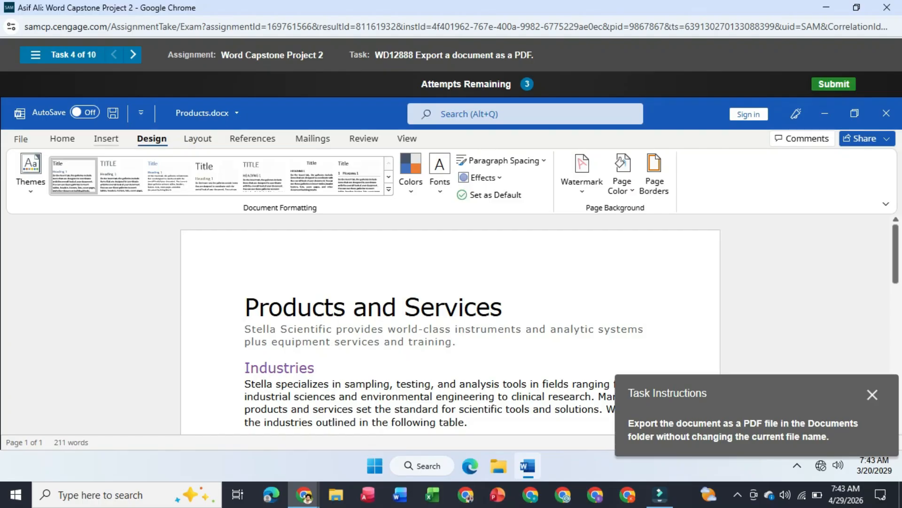
pyautogui.click(106, 139)
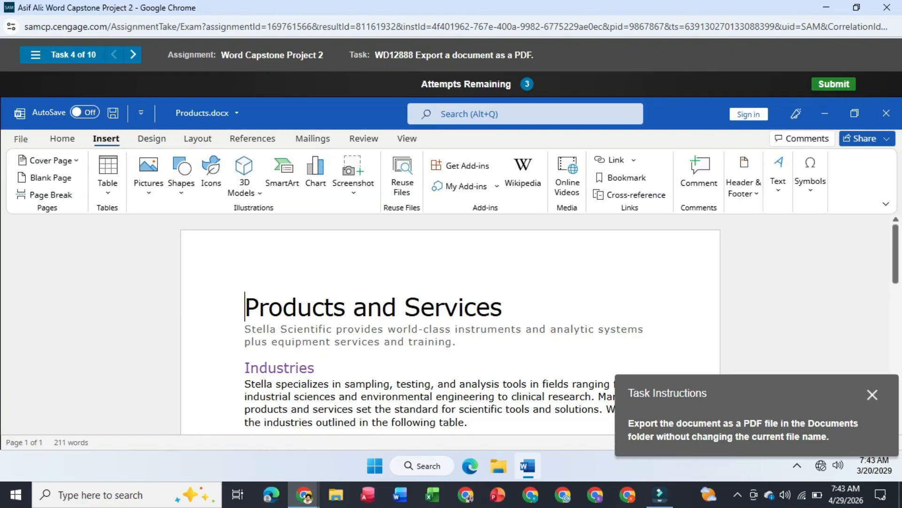
pyautogui.click(62, 138)
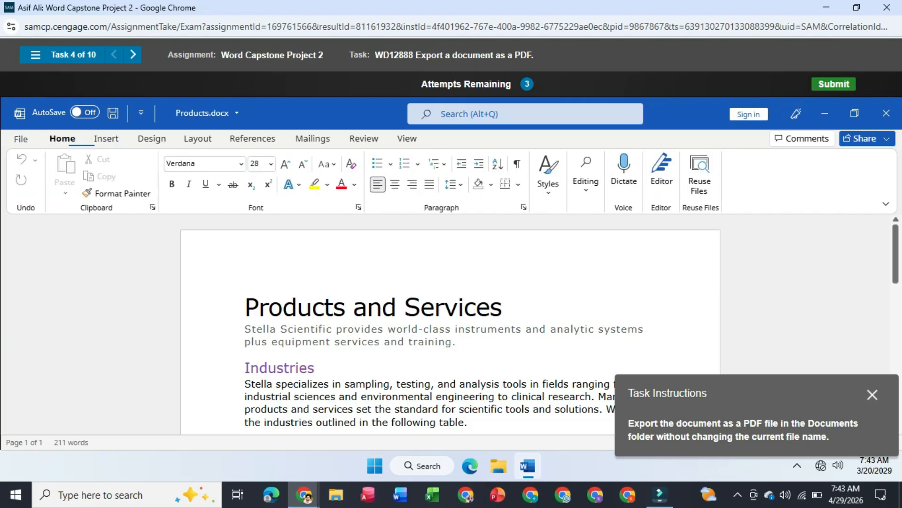
# - Export the document as a PDF to the Documents folder, keeping the file name Products.pdf
pyautogui.click(21, 139)
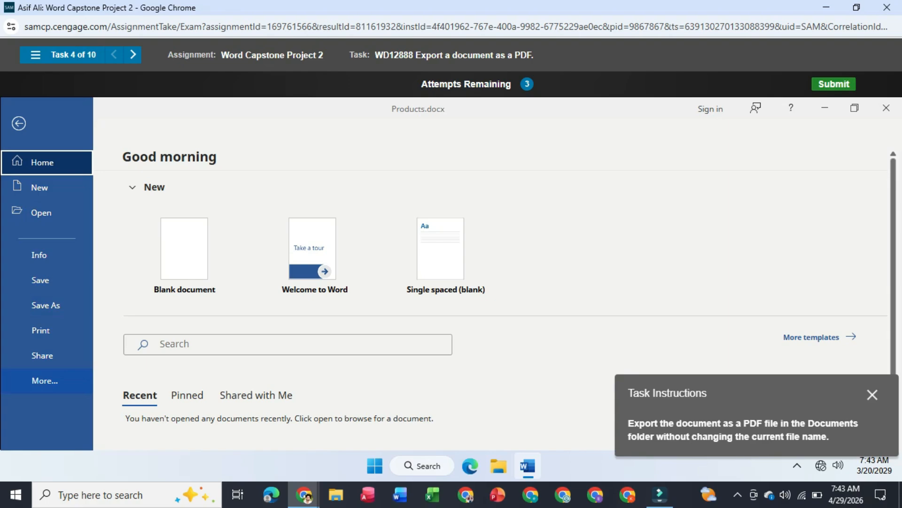
pyautogui.click(45, 380)
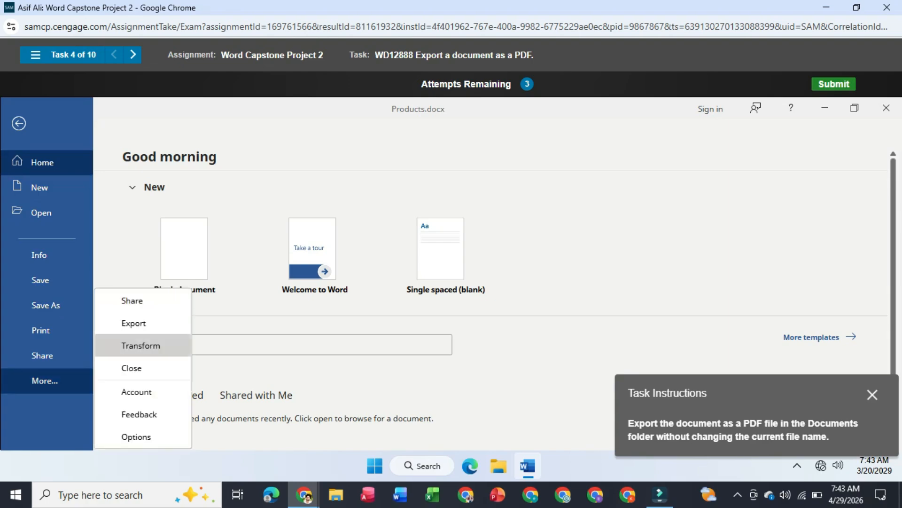
pyautogui.click(134, 323)
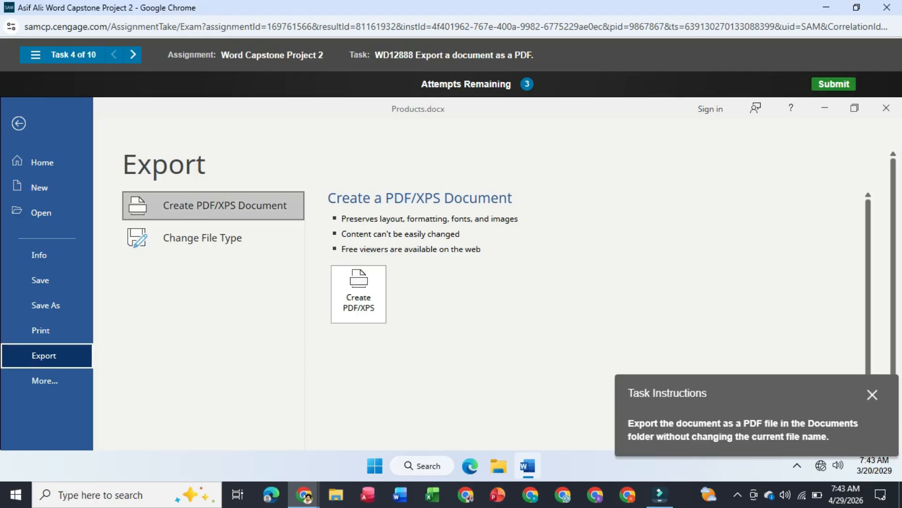
pyautogui.click(359, 294)
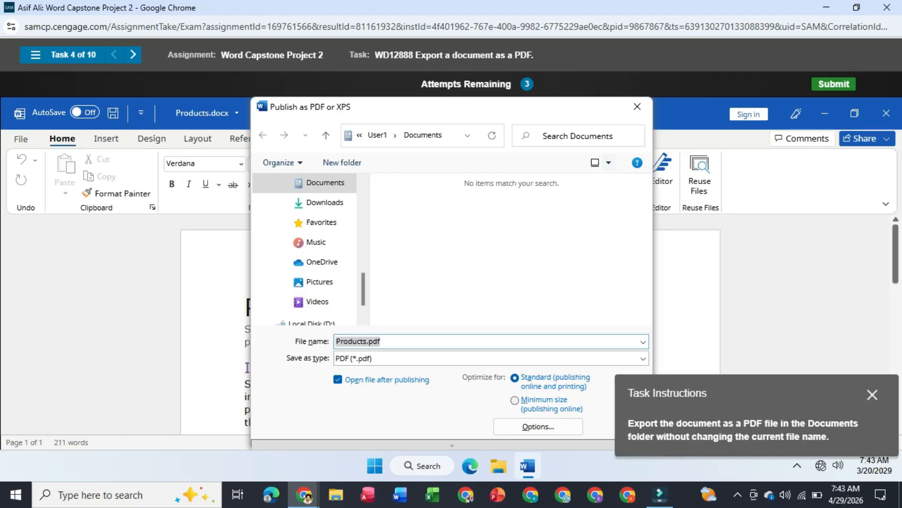
pyautogui.click(452, 445)
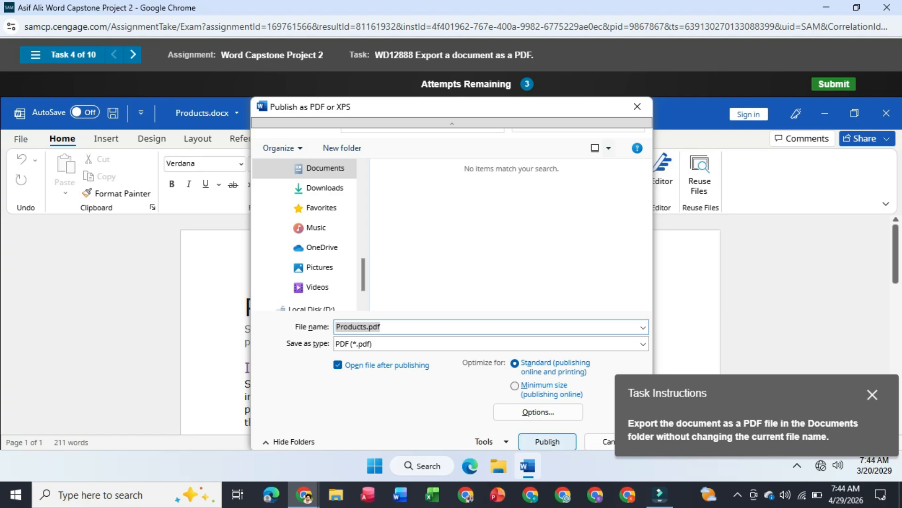
pyautogui.click(547, 441)
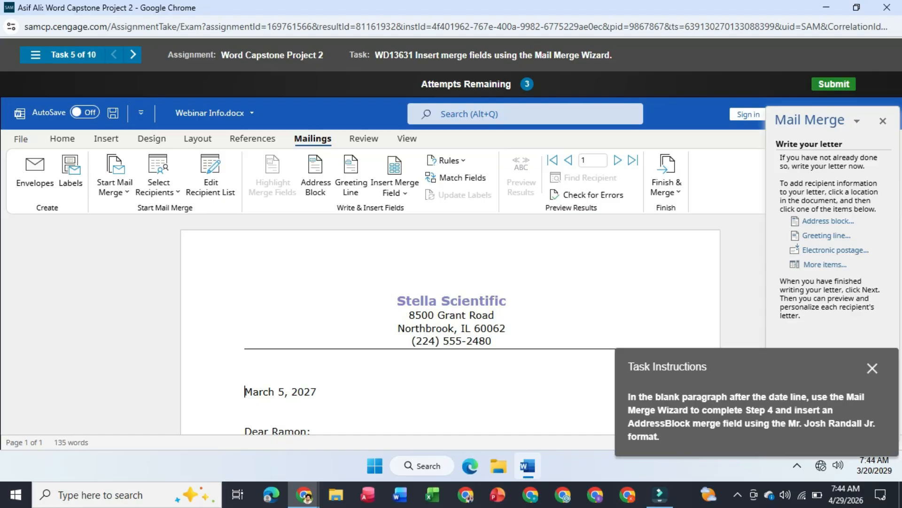
# - Try to insert a merge field in the blank paragraph after the date line, and restart the task
pyautogui.click(246, 411)
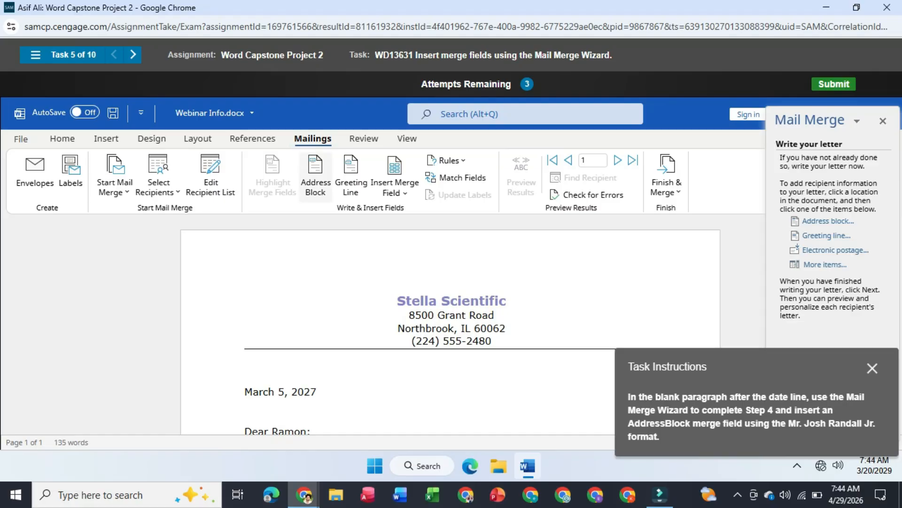
pyautogui.click(395, 190)
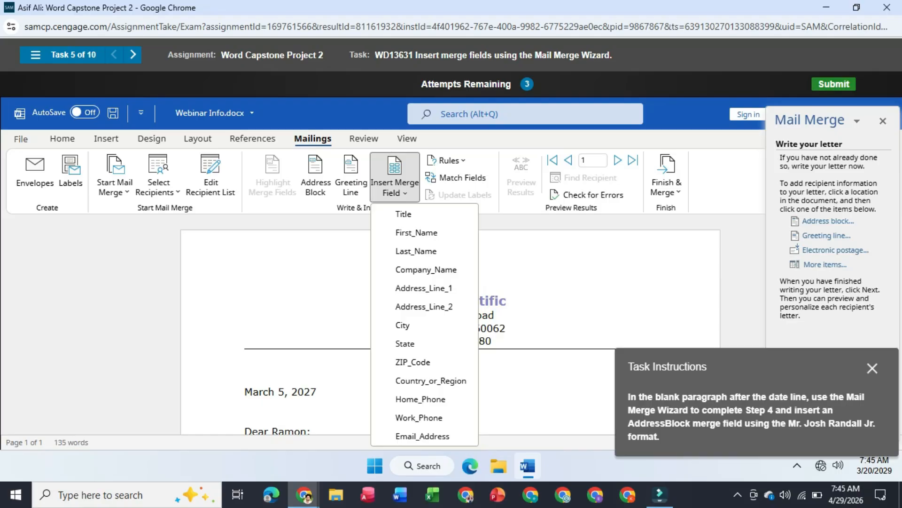
pyautogui.click(115, 182)
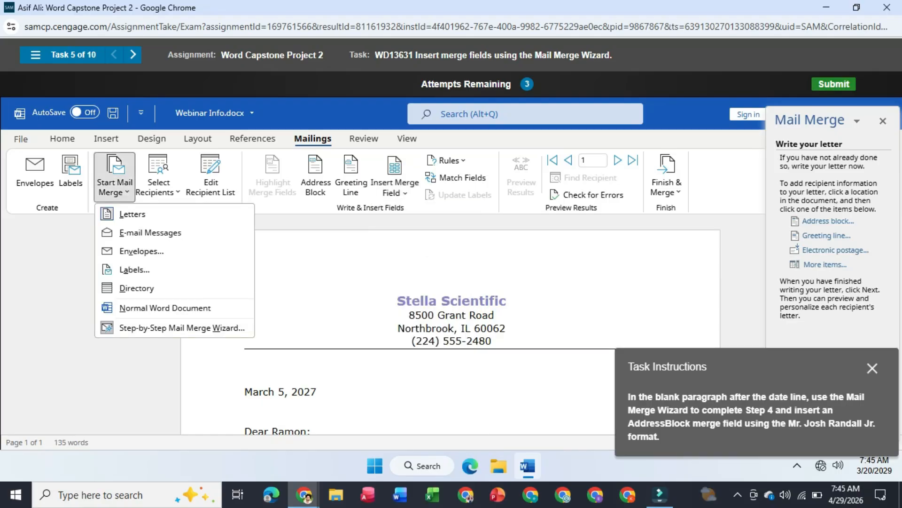
pyautogui.click(114, 182)
pyautogui.click(114, 182)
pyautogui.click(395, 187)
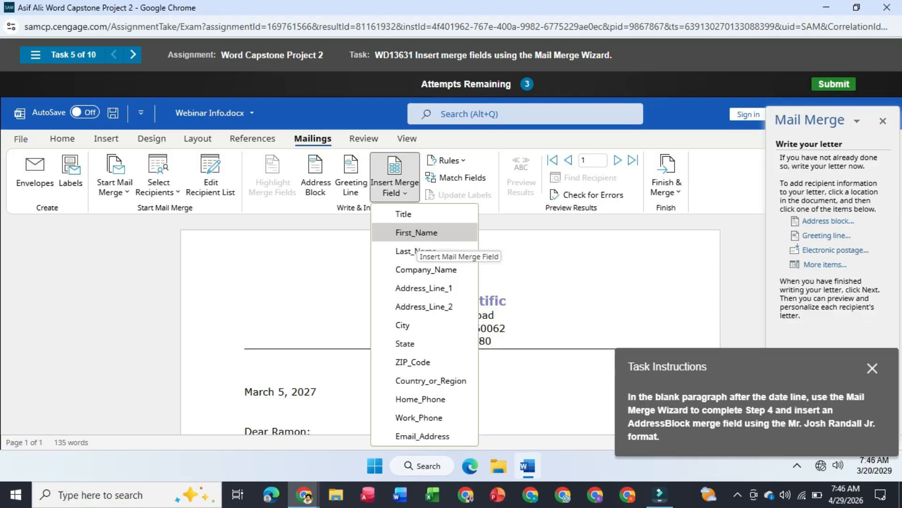
pyautogui.click(416, 235)
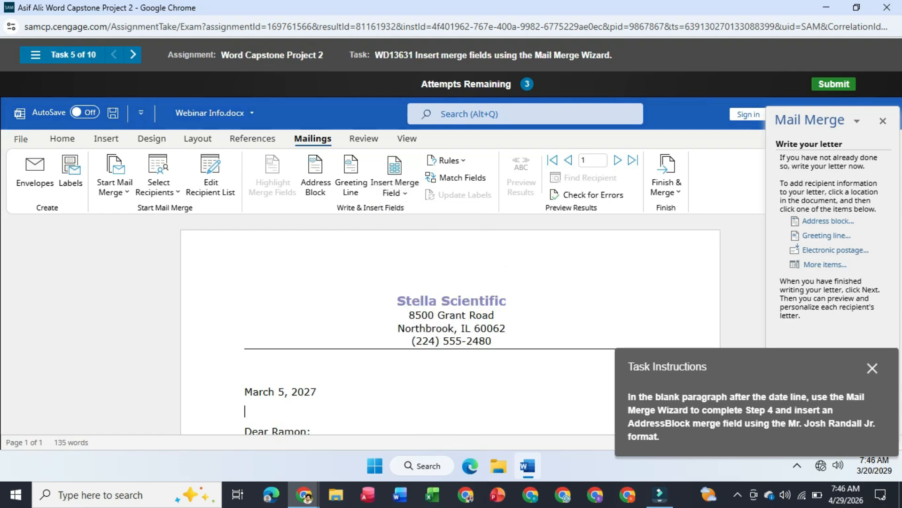
pyautogui.click(517, 265)
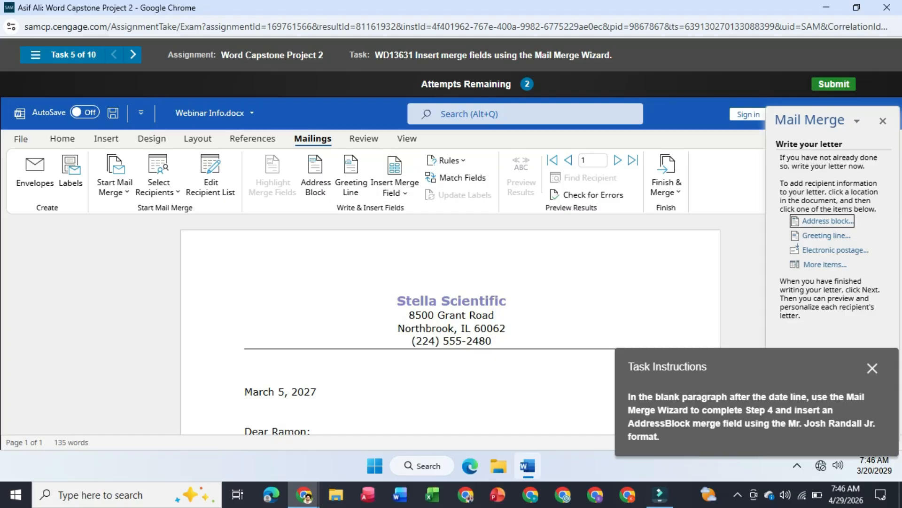
# - Insert an AddressBlock merge field in the blank paragraph after the date line, using the "Mr. Josh Randall Jr." name format
pyautogui.click(246, 411)
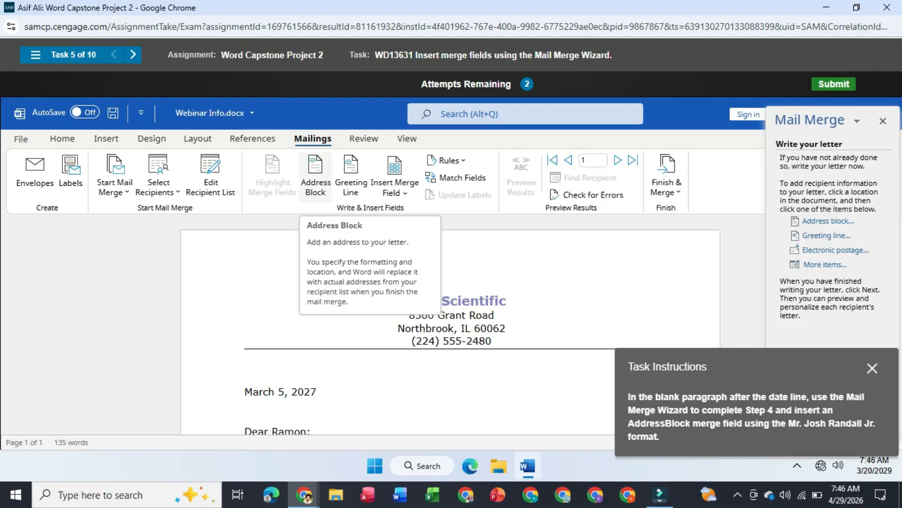
pyautogui.click(316, 179)
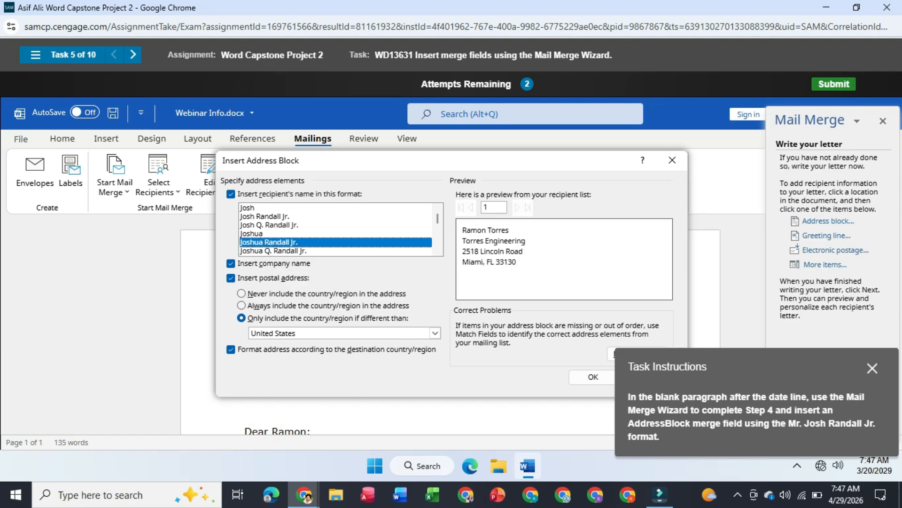
pyautogui.scroll(-1, 336, 230)
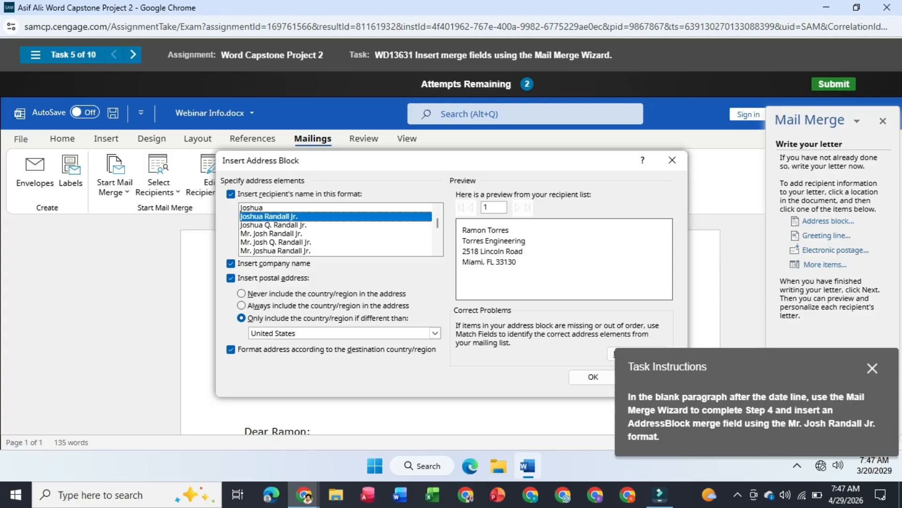
pyautogui.scroll(-1, 336, 229)
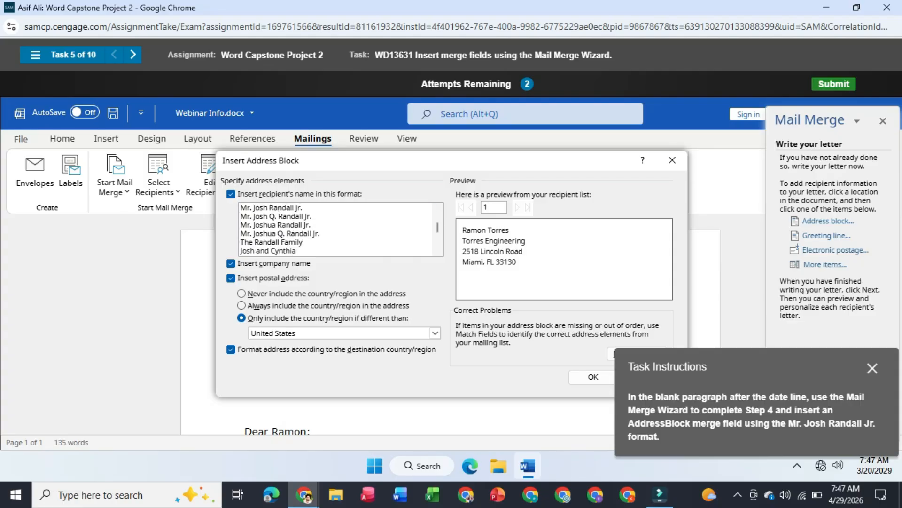
pyautogui.scroll(-3, 336, 229)
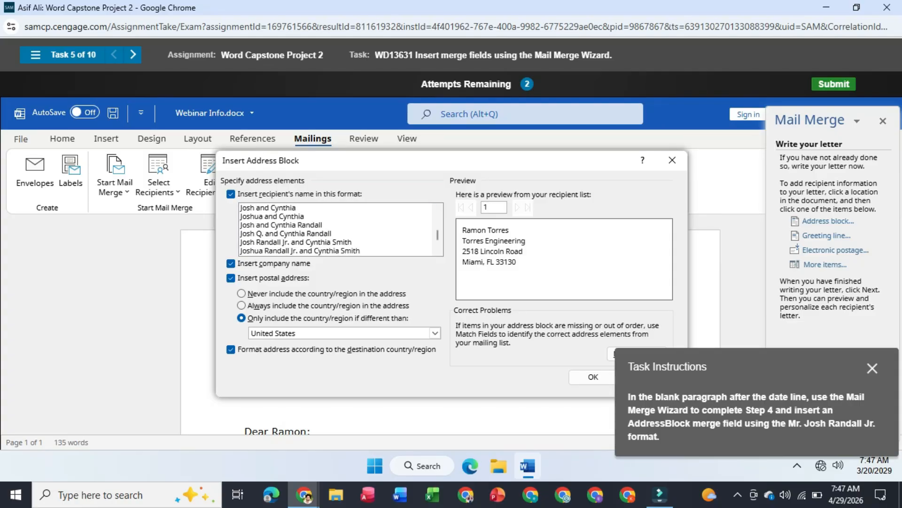
pyautogui.scroll(-2, 337, 229)
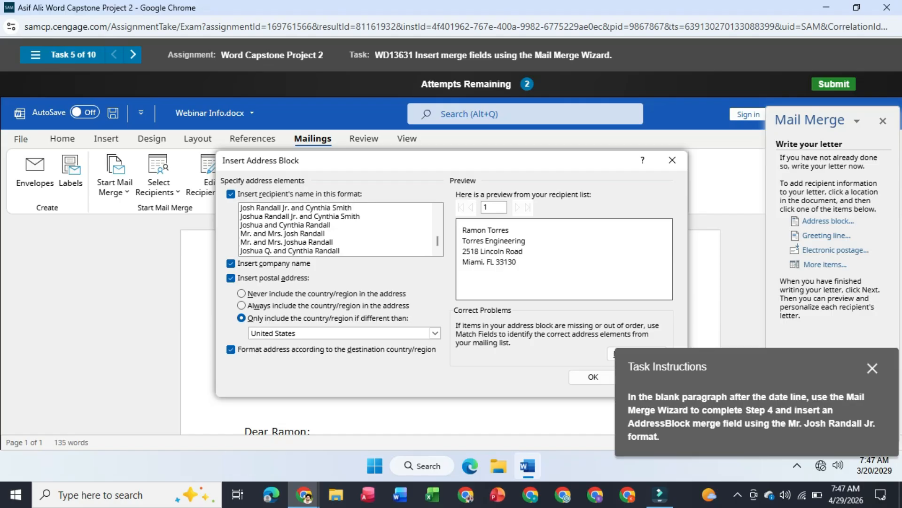
pyautogui.scroll(3, 336, 229)
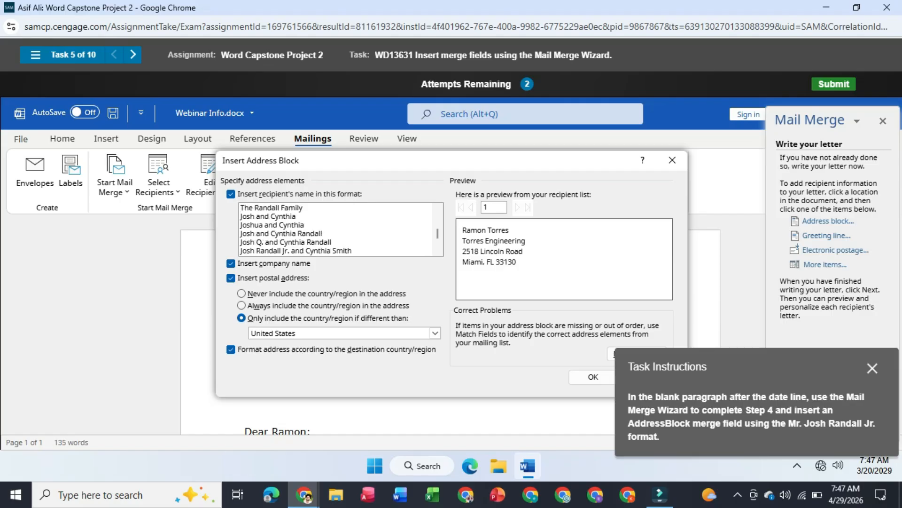
pyautogui.scroll(1, 337, 229)
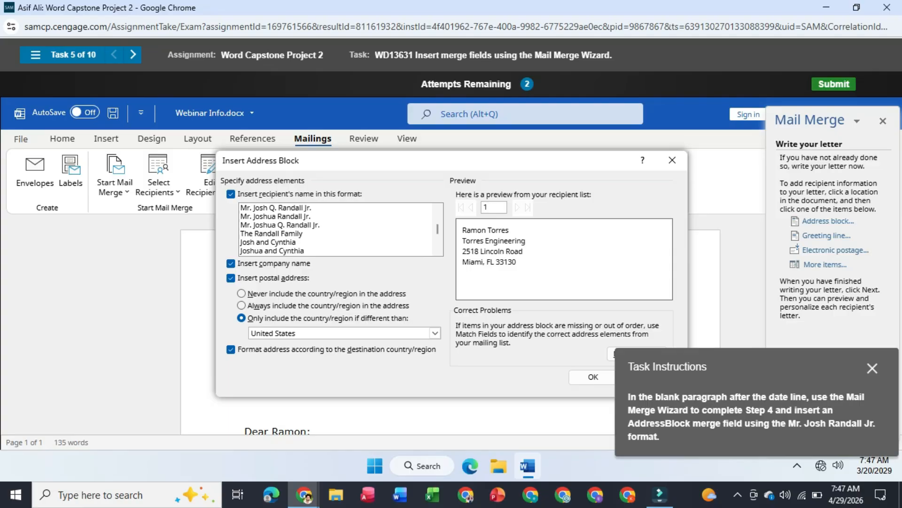
pyautogui.scroll(1, 336, 229)
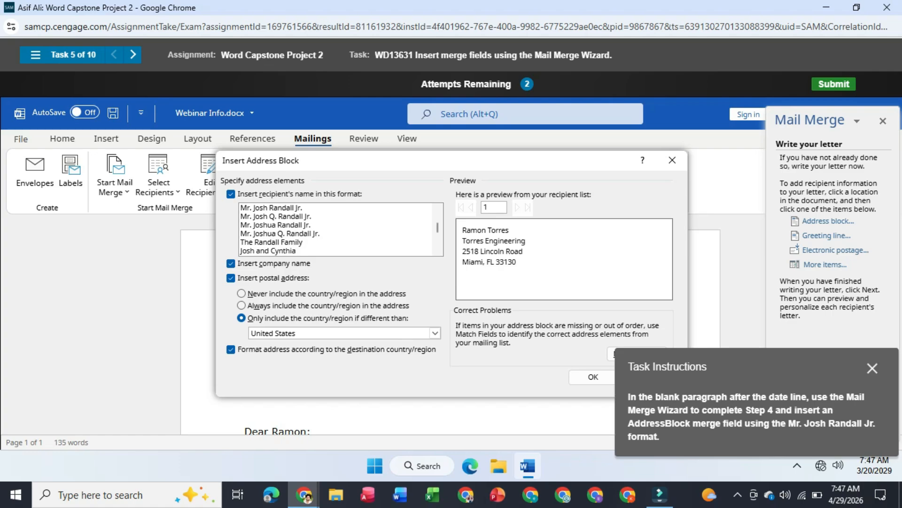
pyautogui.click(272, 208)
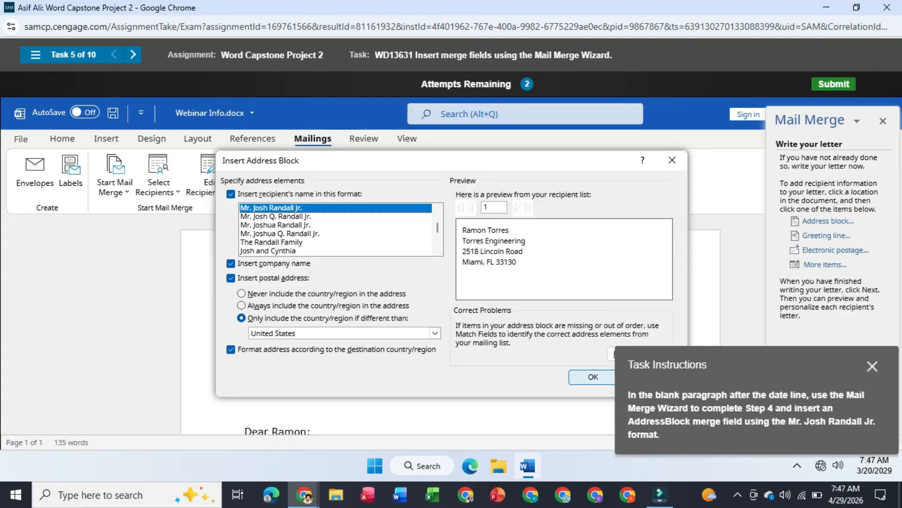
pyautogui.press('Return')
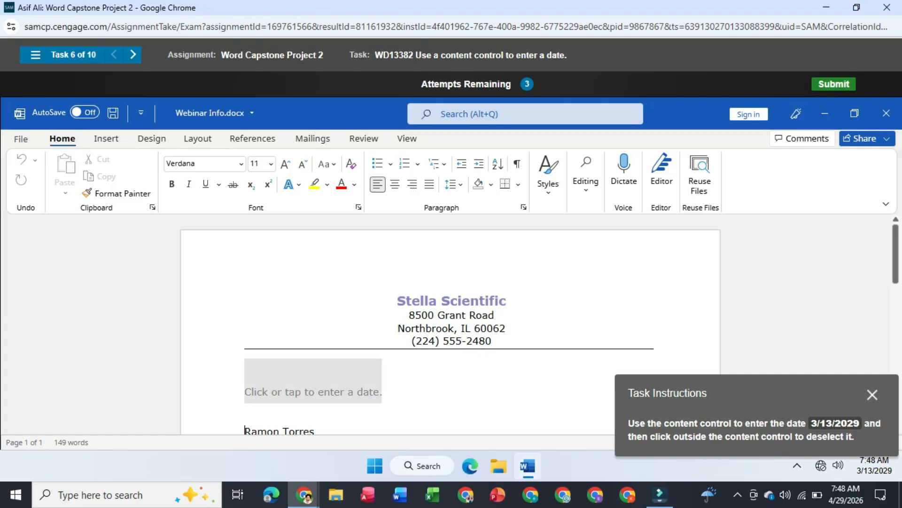
# - Try to enter the date directly in the letter's date content control, and restart the task
pyautogui.click(313, 391)
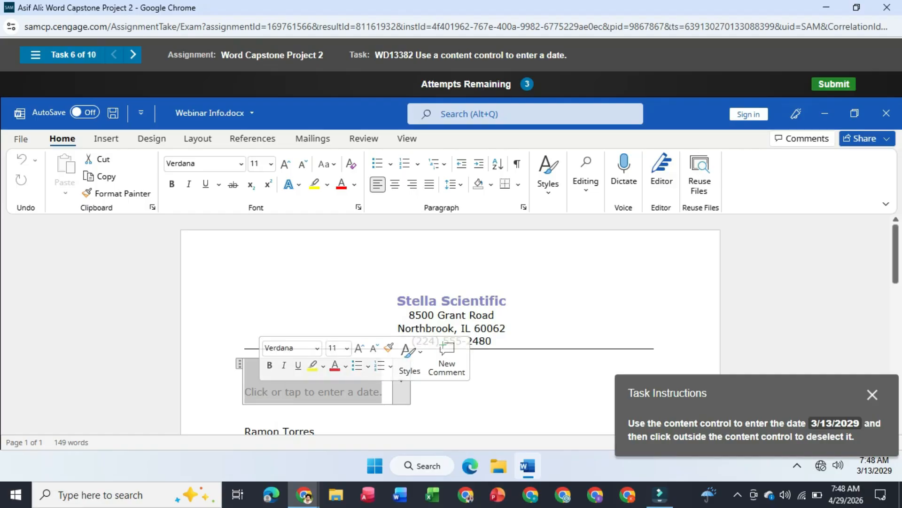
pyautogui.click(384, 392)
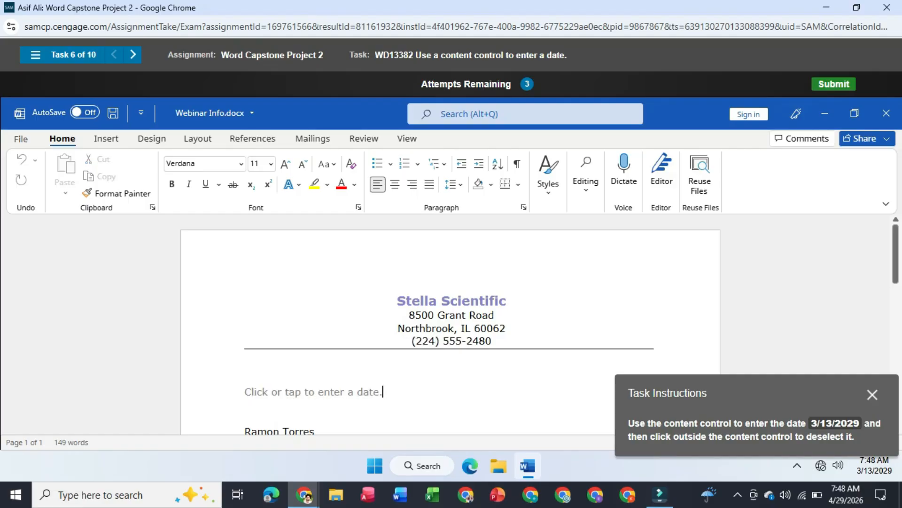
pyautogui.click(384, 392)
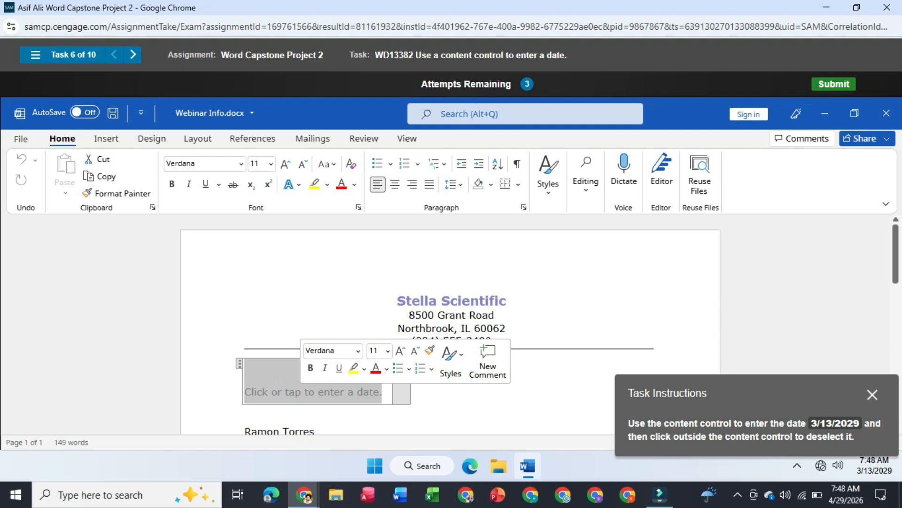
pyautogui.write('3')
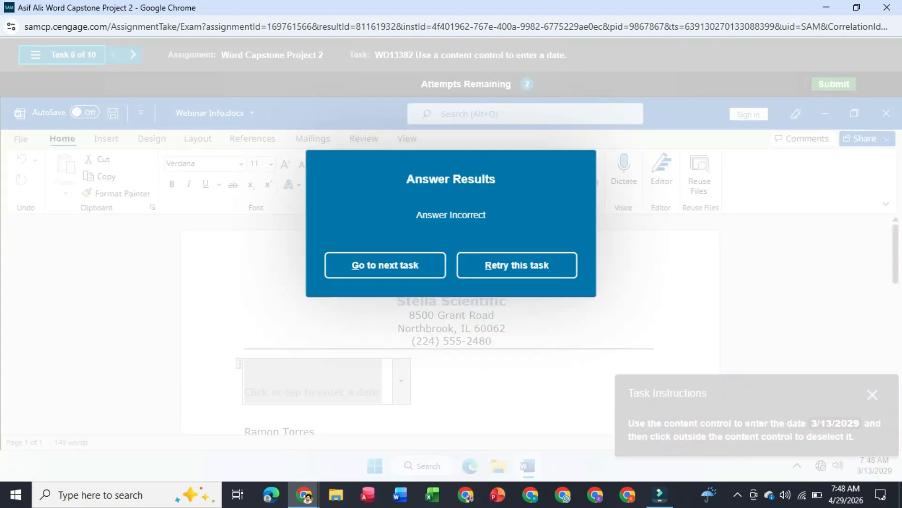
pyautogui.click(517, 265)
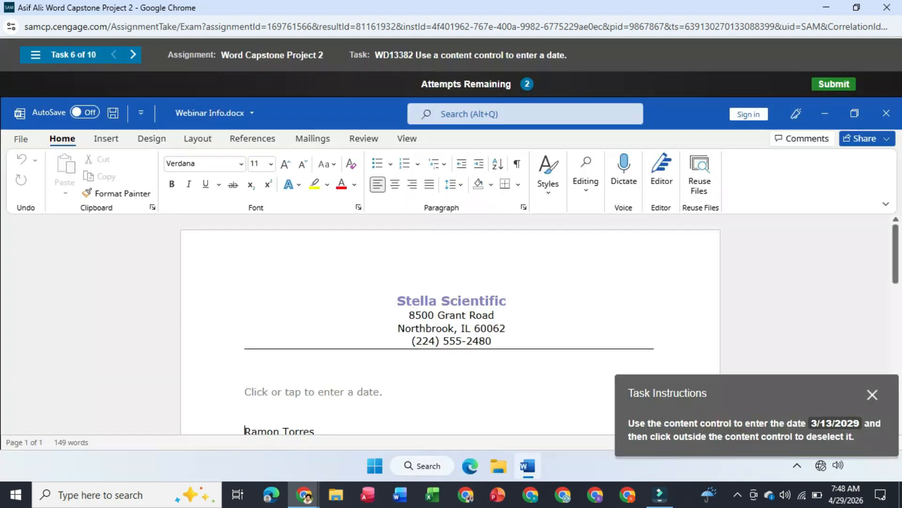
# - Try to choose March 3, 2029 in the date content control's calendar, and restart the task
pyautogui.click(353, 391)
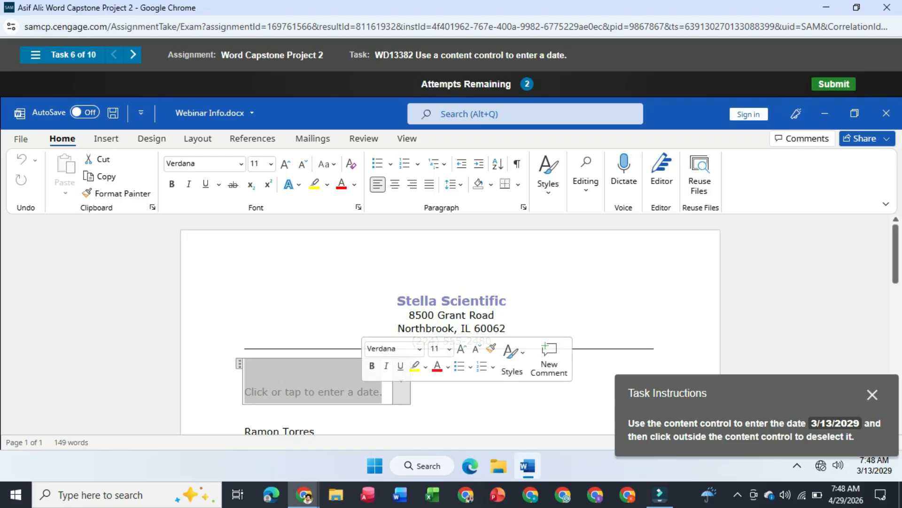
pyautogui.click(401, 390)
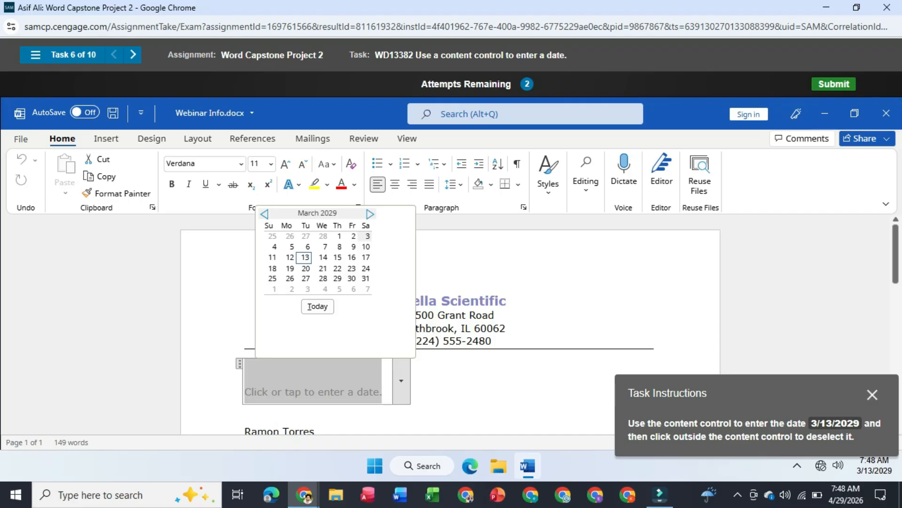
pyautogui.click(368, 236)
pyautogui.click(517, 265)
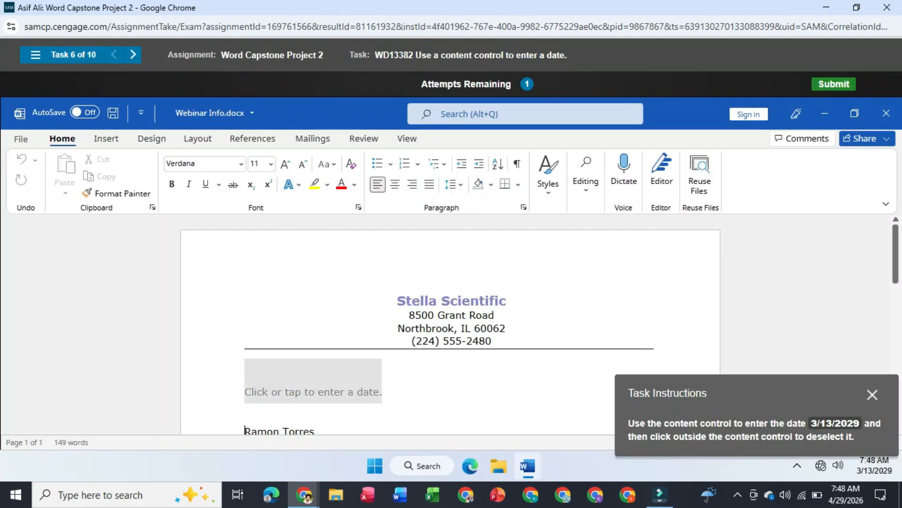
# - Set the letter's date content control to today's date, 3/13/2029, and deselect the control
pyautogui.click(306, 390)
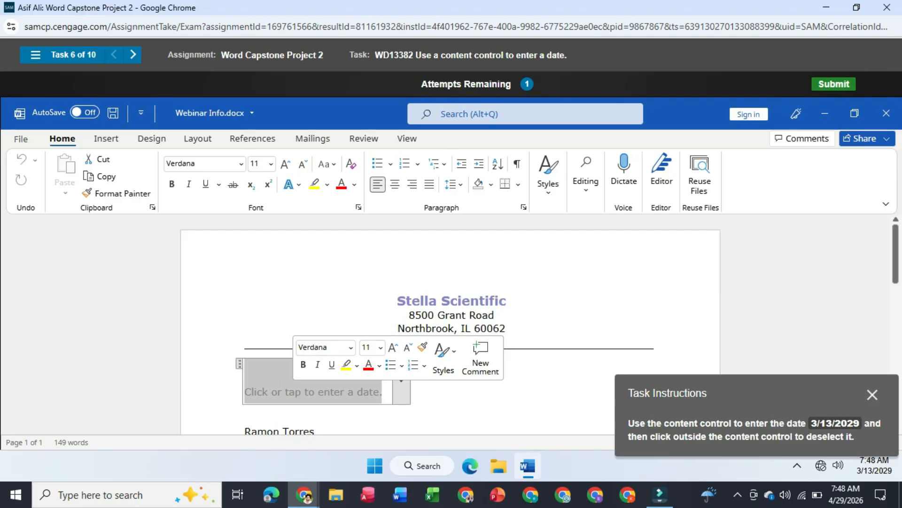
pyautogui.click(401, 381)
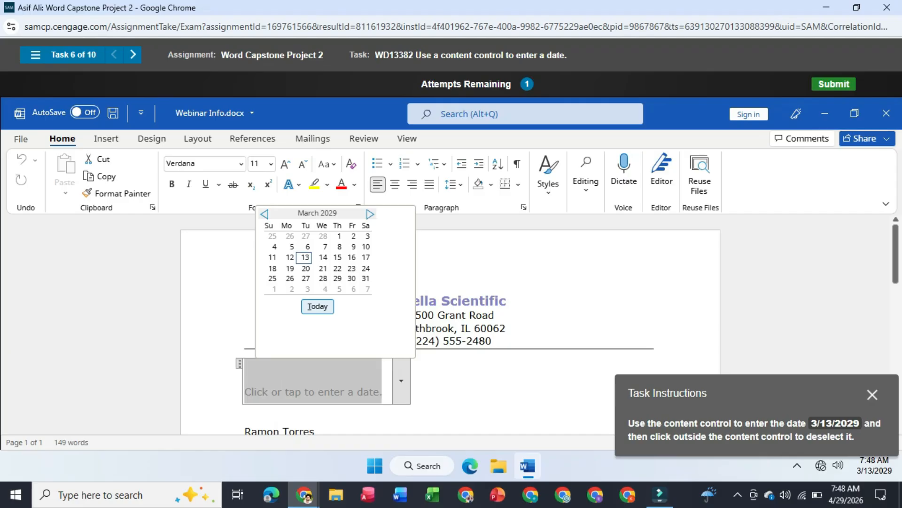
pyautogui.click(318, 306)
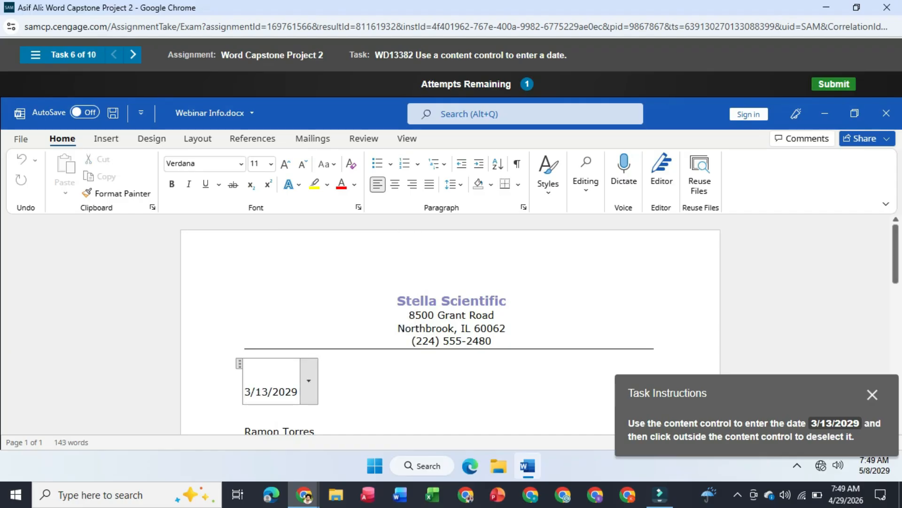
pyautogui.click(246, 411)
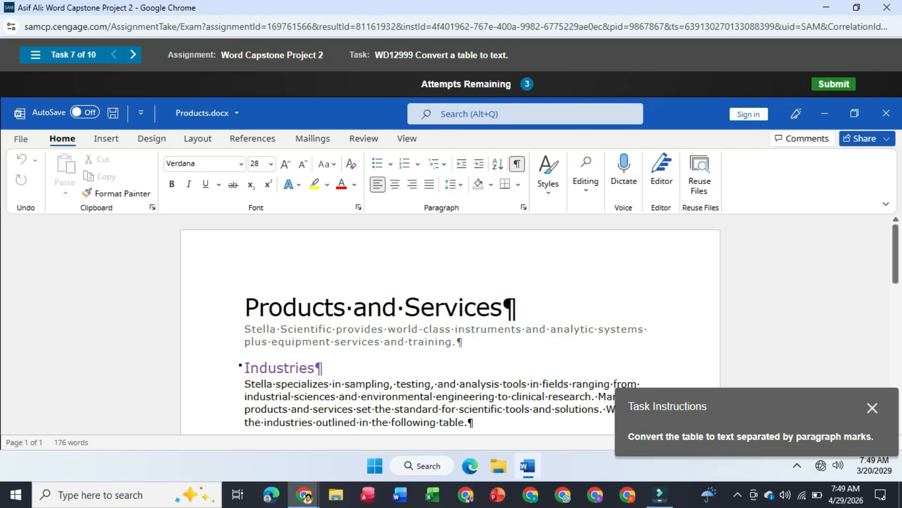
# - Place the insertion point in the header row of the industries table and hide the formatting marks
pyautogui.scroll(-1, 451, 328)
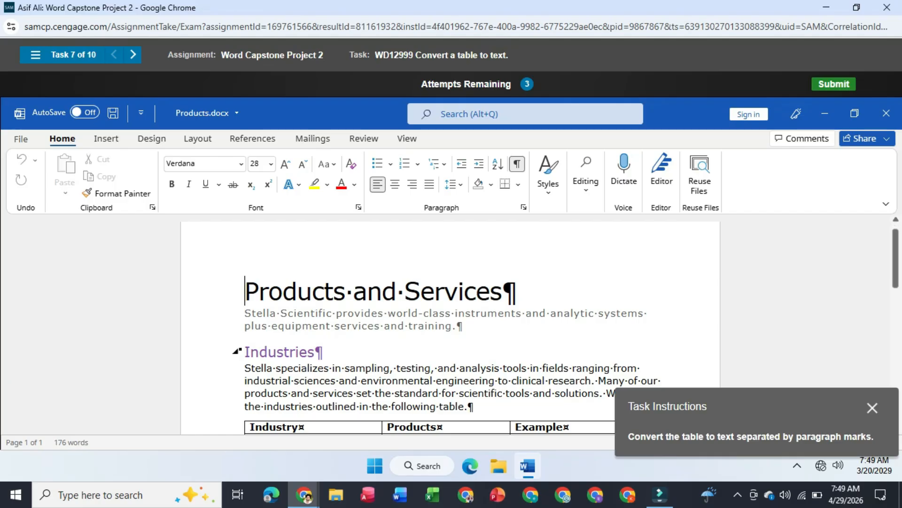
pyautogui.scroll(-2, 451, 327)
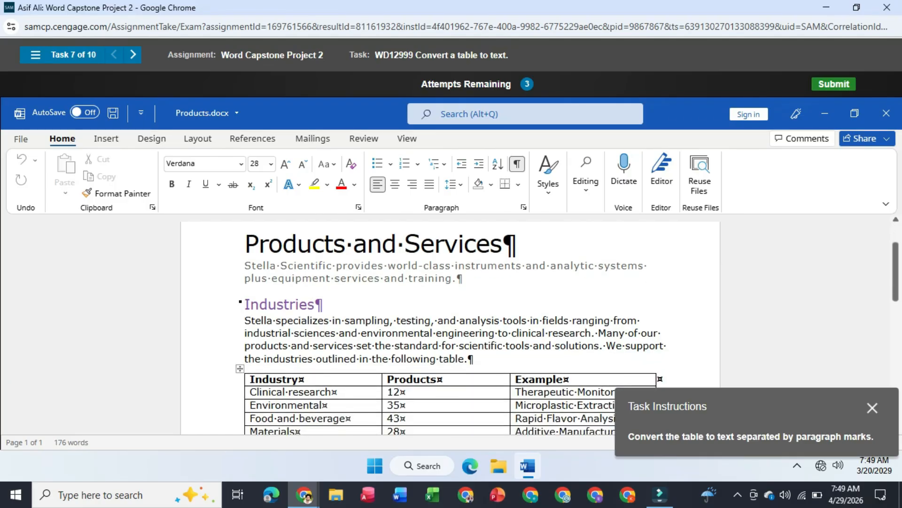
pyautogui.click(299, 379)
pyautogui.hotkey('ctrl', 'shift', '8')
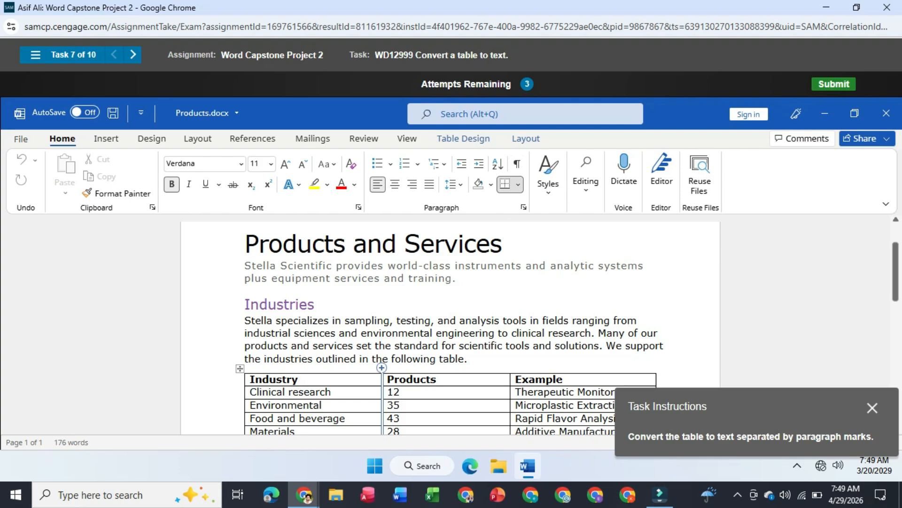
# - Convert the whole industries table to text separated by paragraph marks
pyautogui.scroll(-1, 451, 328)
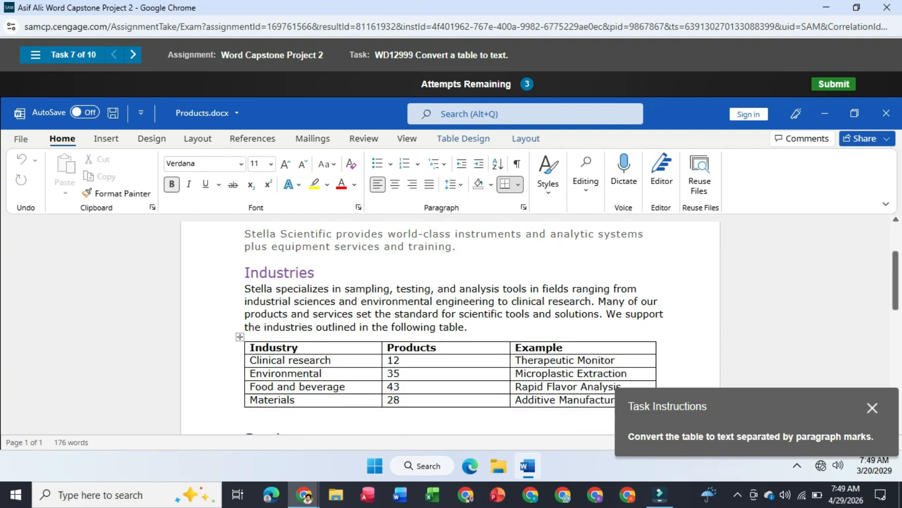
pyautogui.click(463, 139)
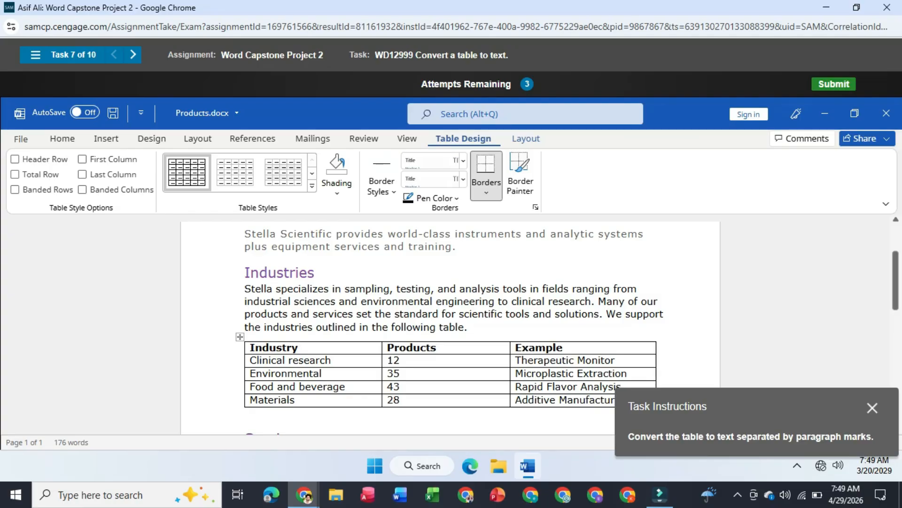
pyautogui.click(526, 139)
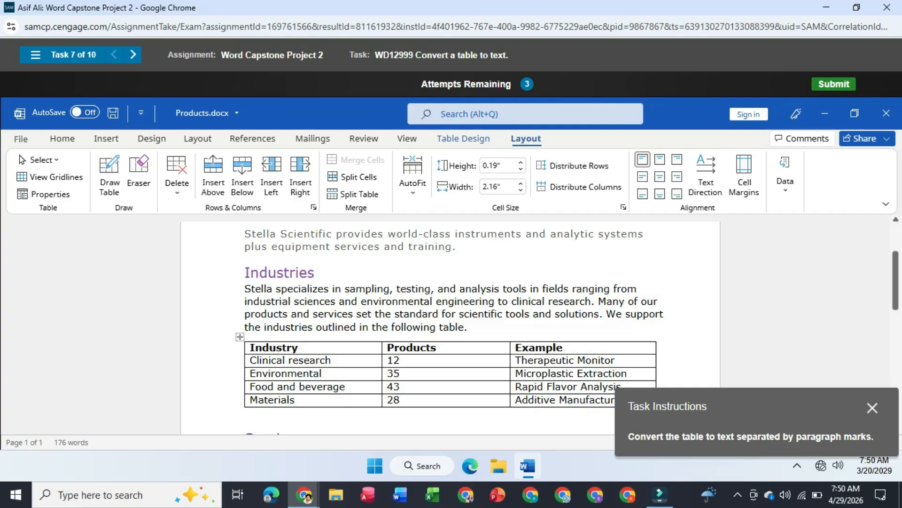
pyautogui.click(240, 337)
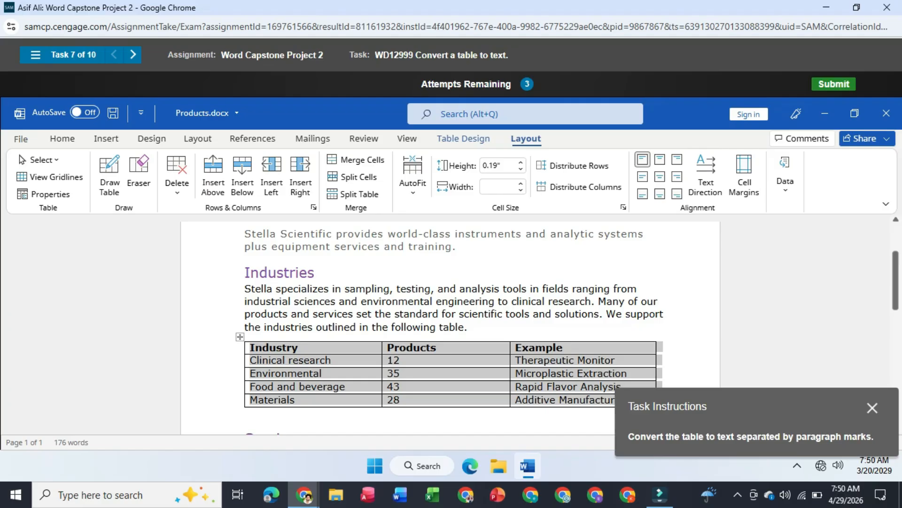
pyautogui.click(785, 175)
pyautogui.click(829, 240)
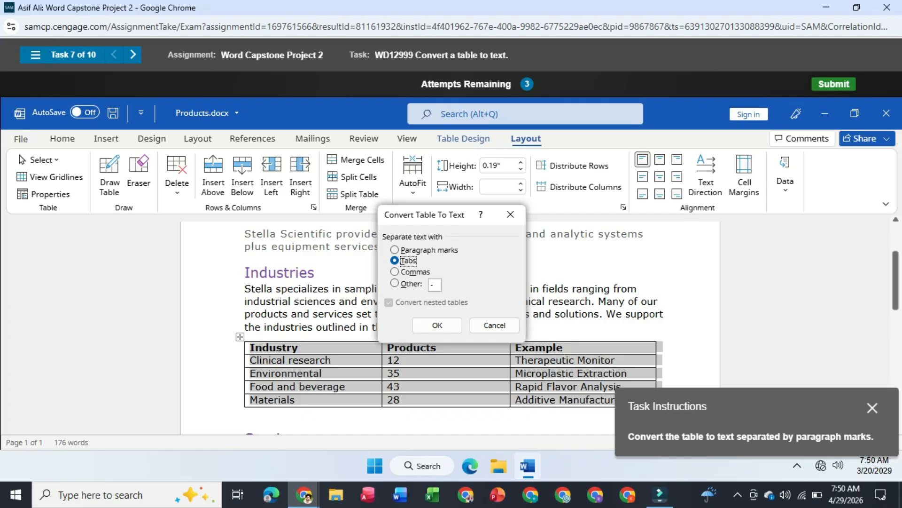
pyautogui.click(395, 250)
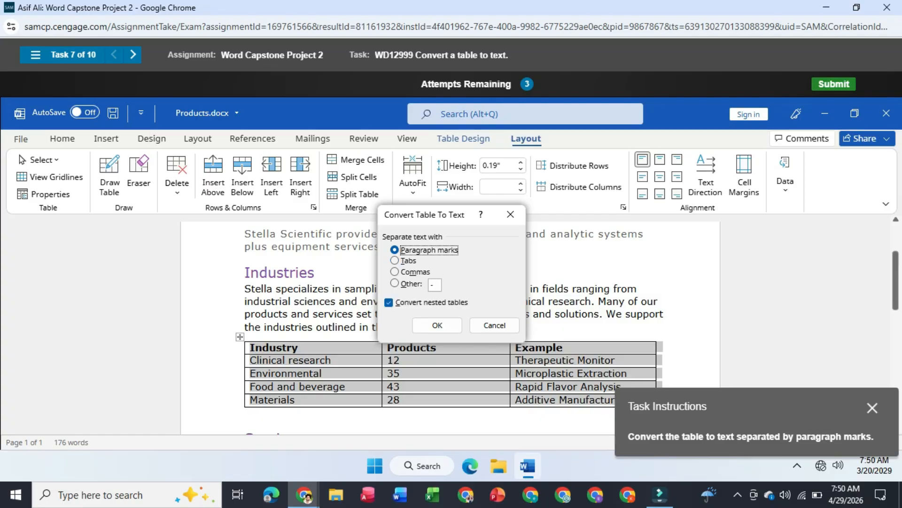
pyautogui.click(437, 326)
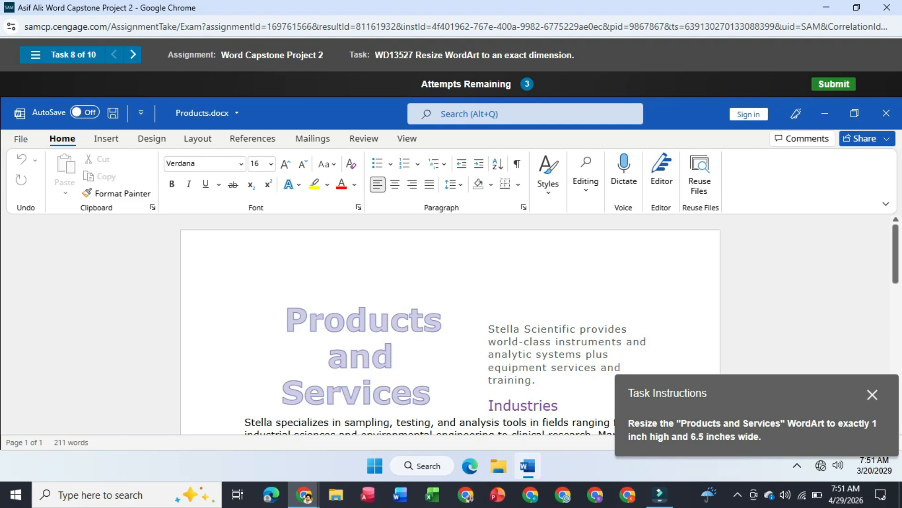
# - Select the "Products and Services" WordArt as an object and show its shape formatting commands
pyautogui.click(349, 356)
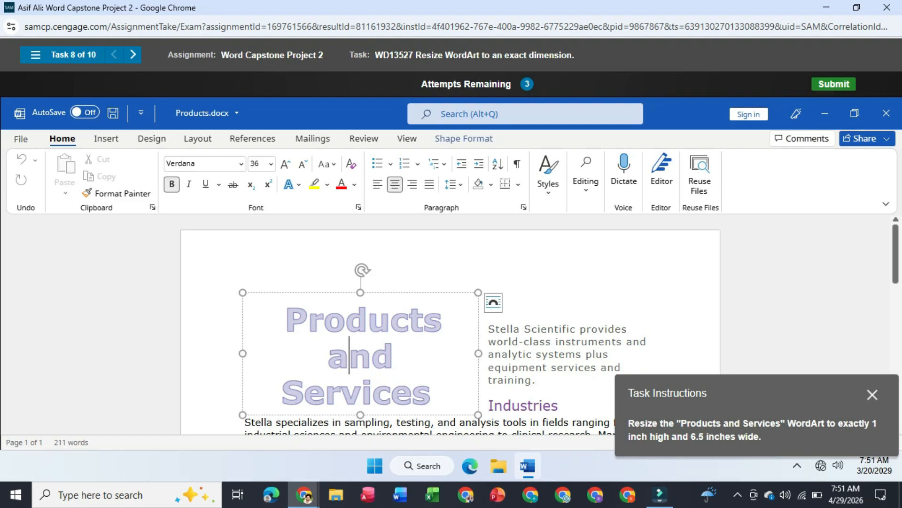
pyautogui.press('Escape')
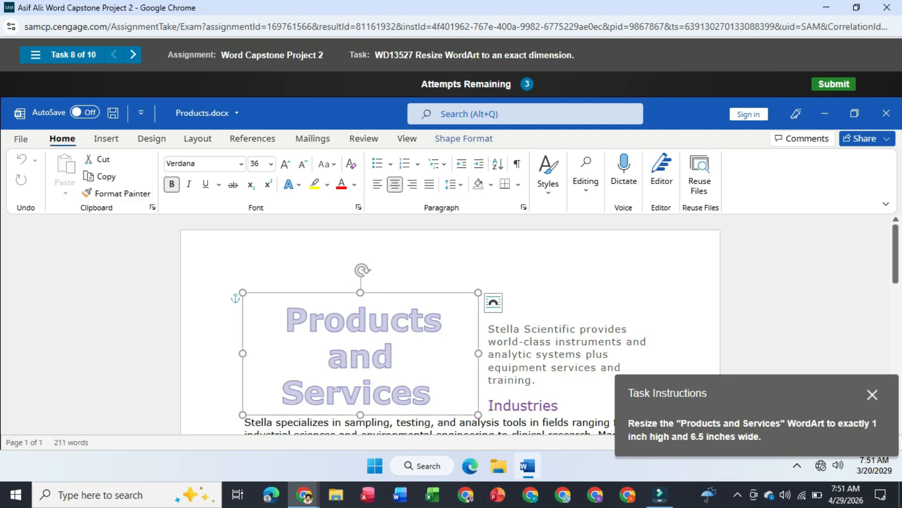
pyautogui.click(464, 139)
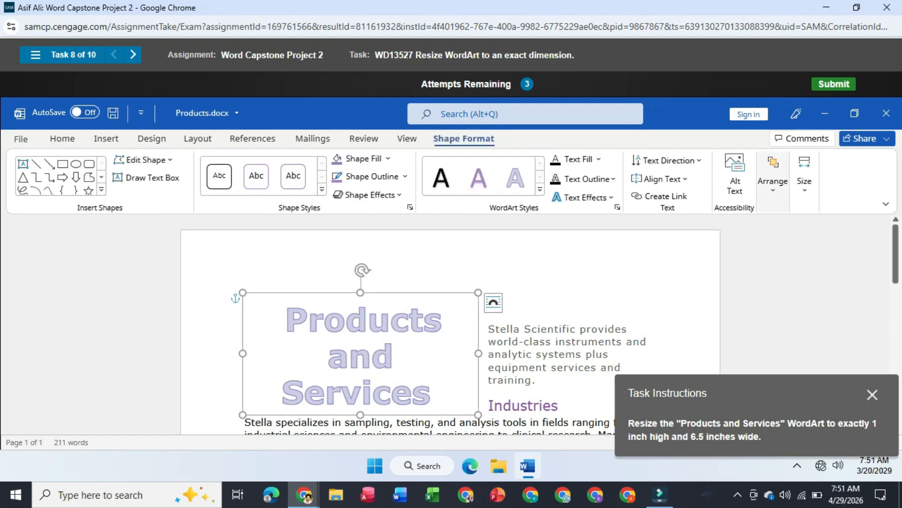